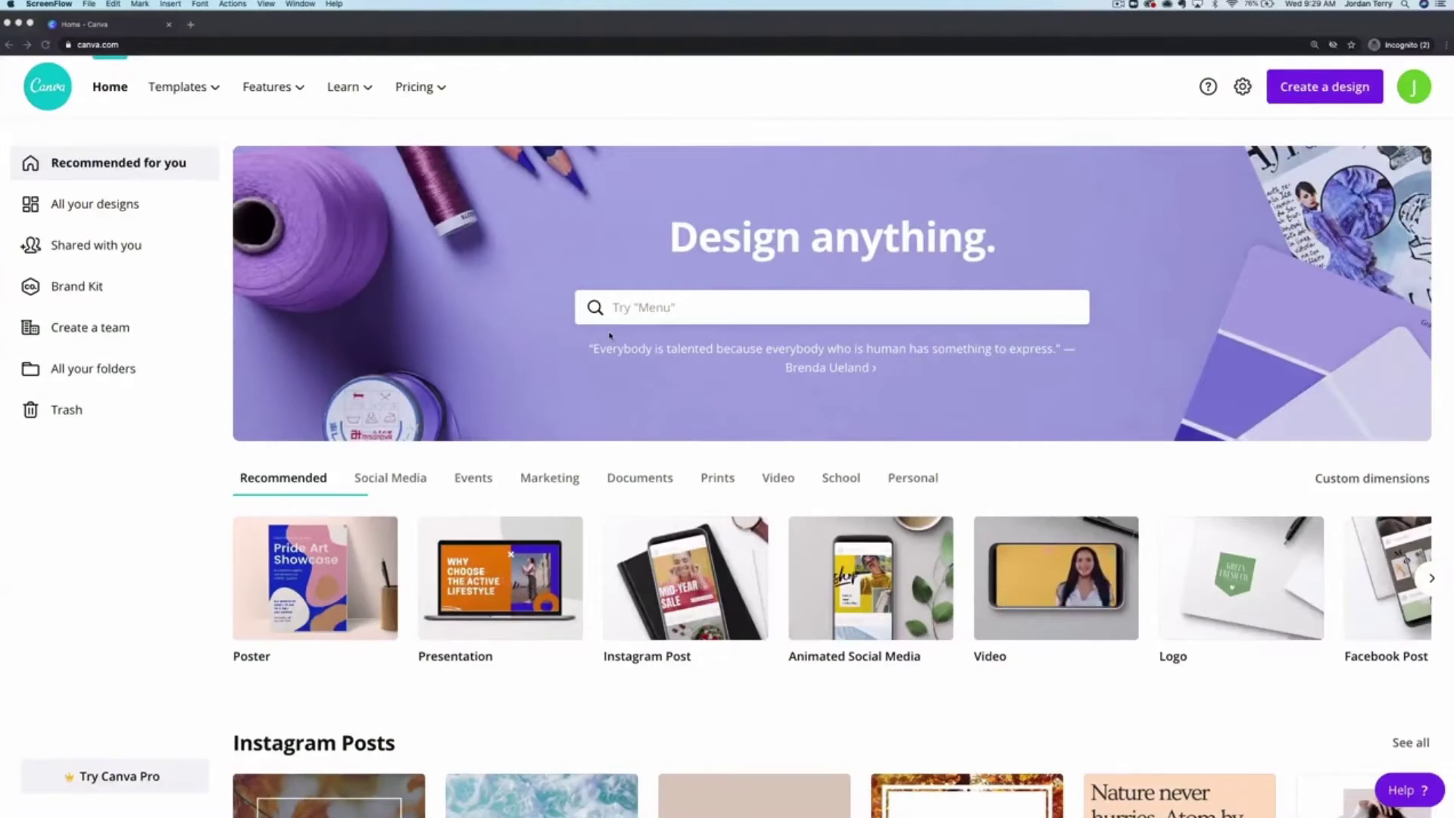
Step: Search for 'facebook cover' and open the Facebook Cover template results
left_click(685, 310)
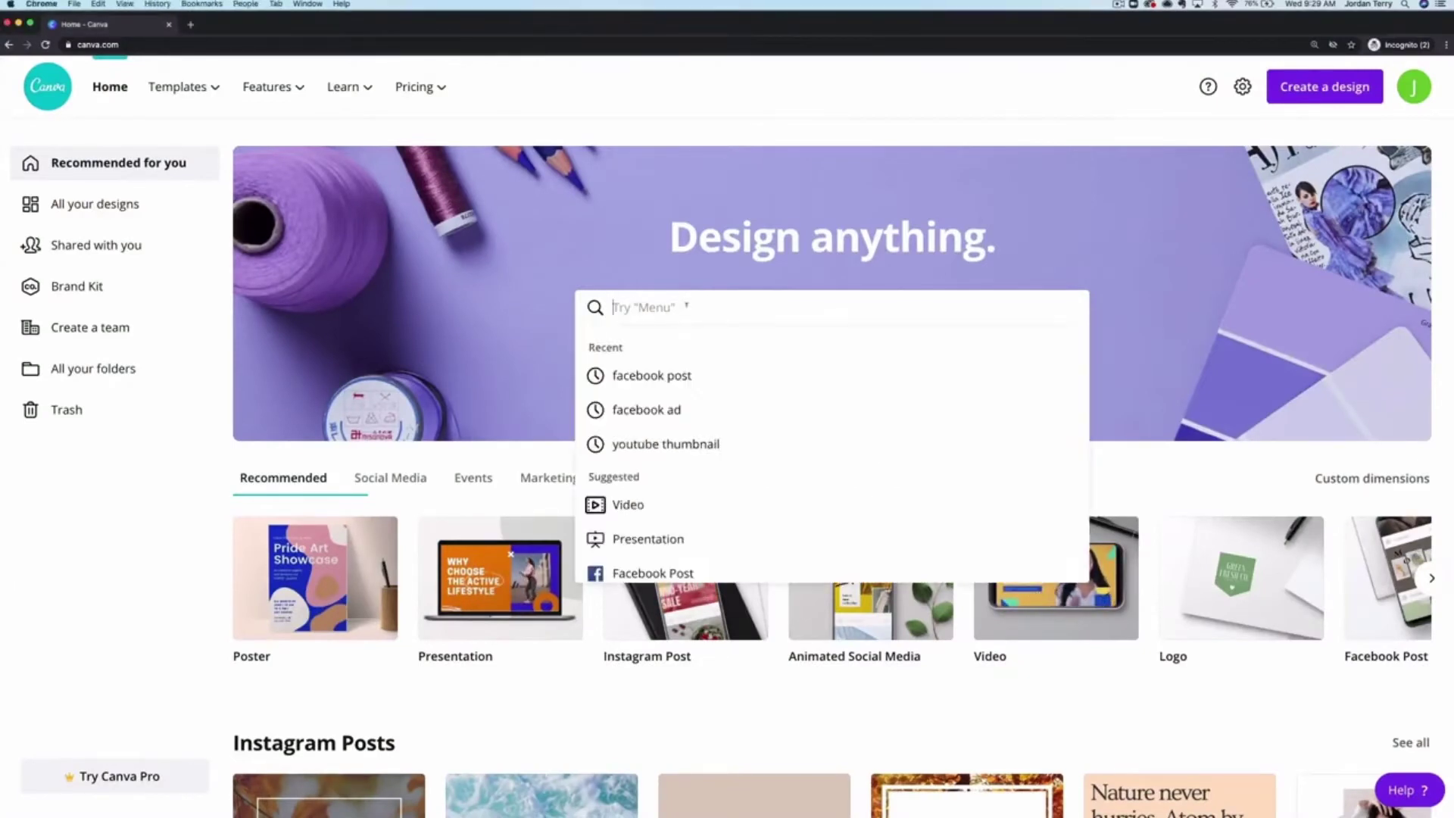
type("facebook cover")
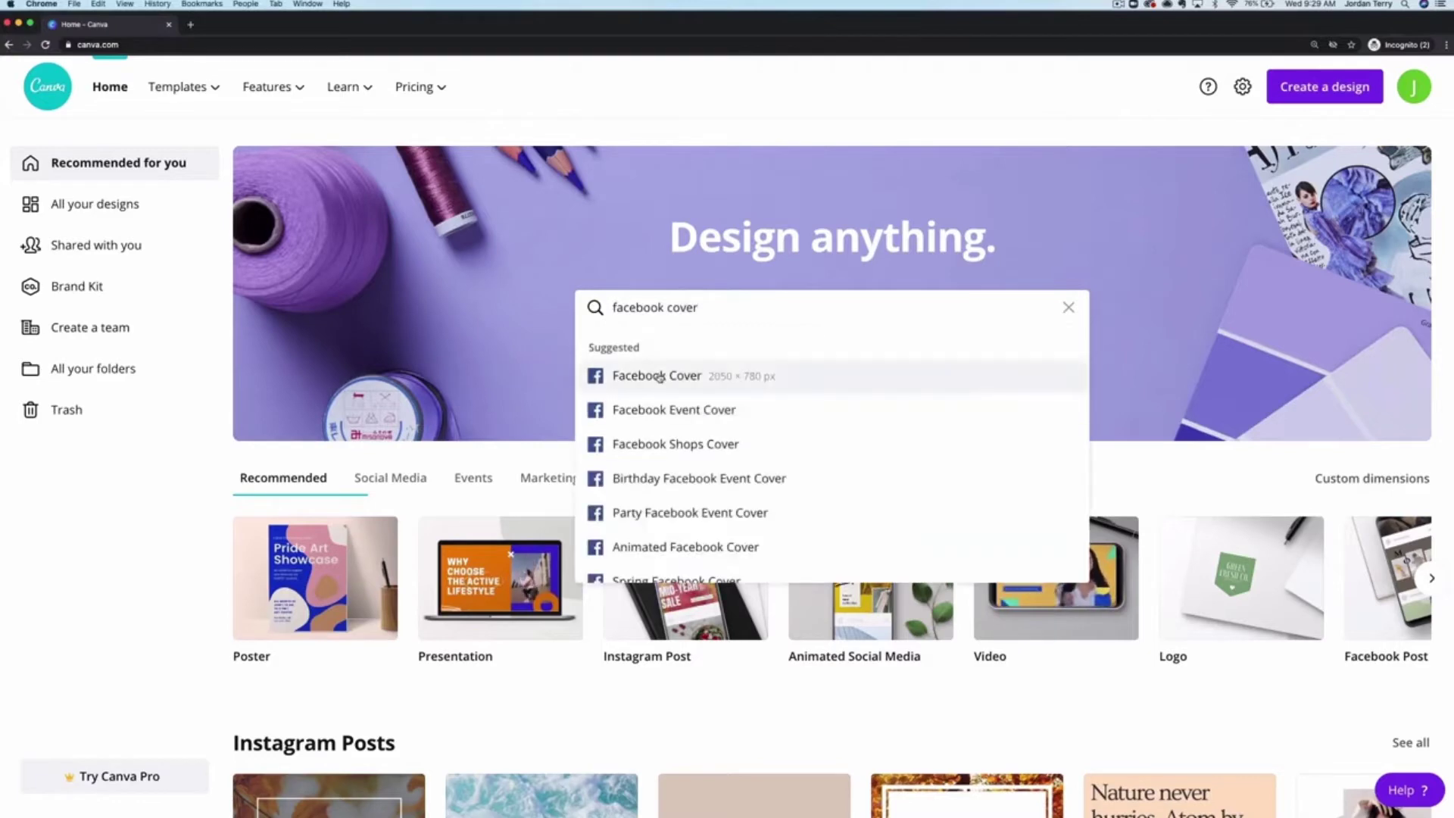
left_click(659, 376)
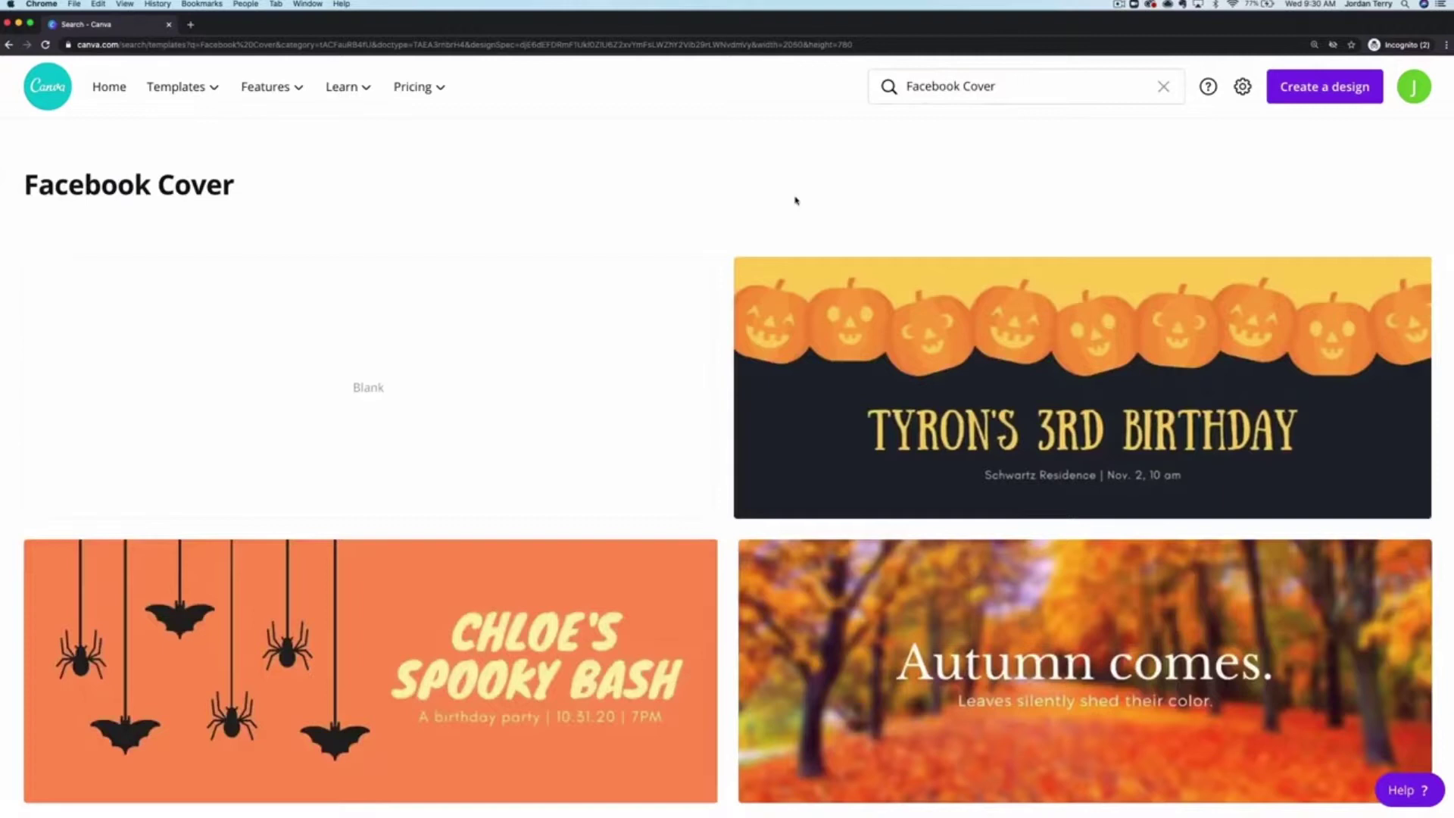
Step: Browse the Facebook Cover templates to pick the blurred 'Autumn comes.' autumn design
scroll(772, 362, "down", 5)
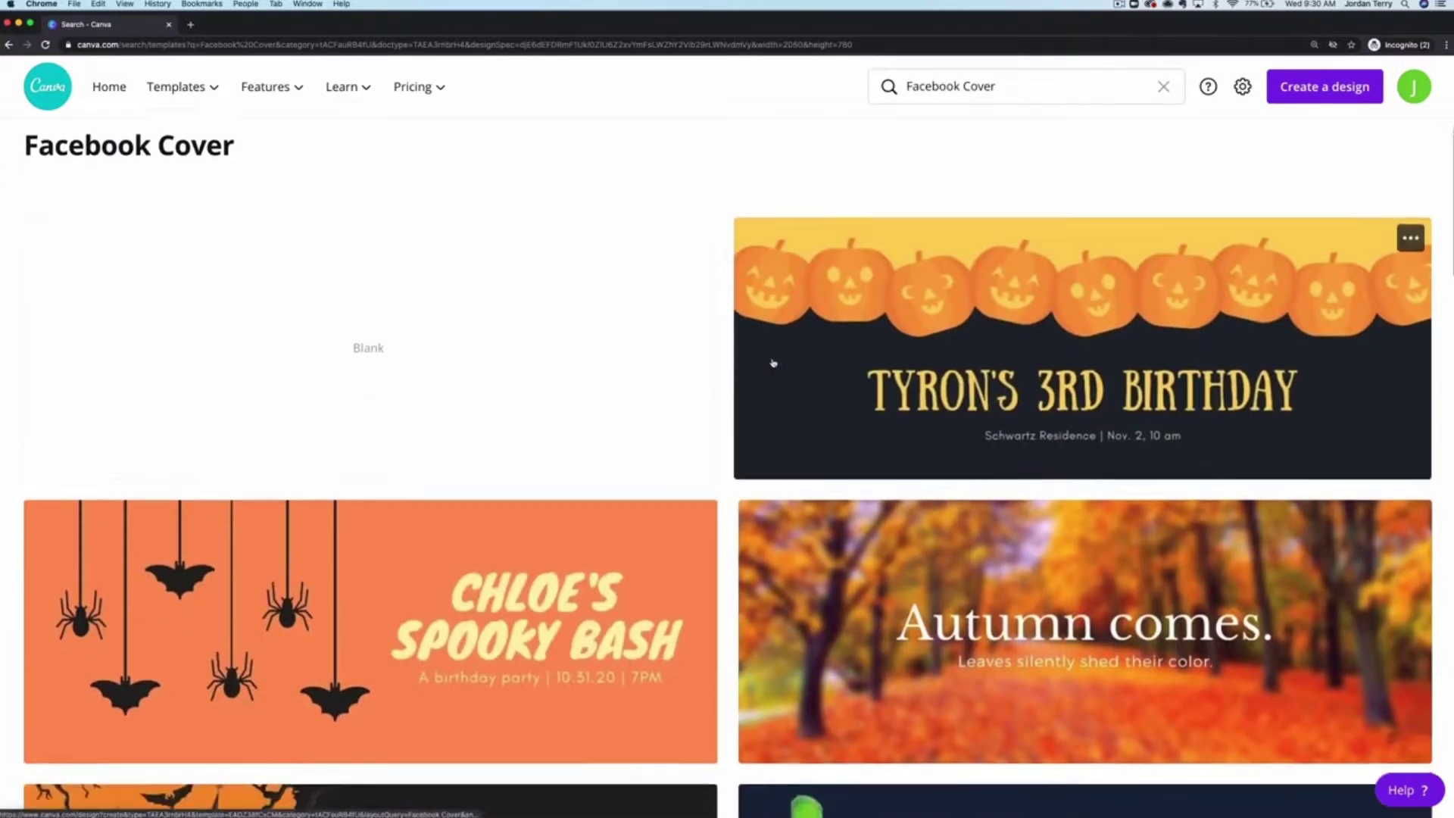
scroll(773, 362, "down", 10)
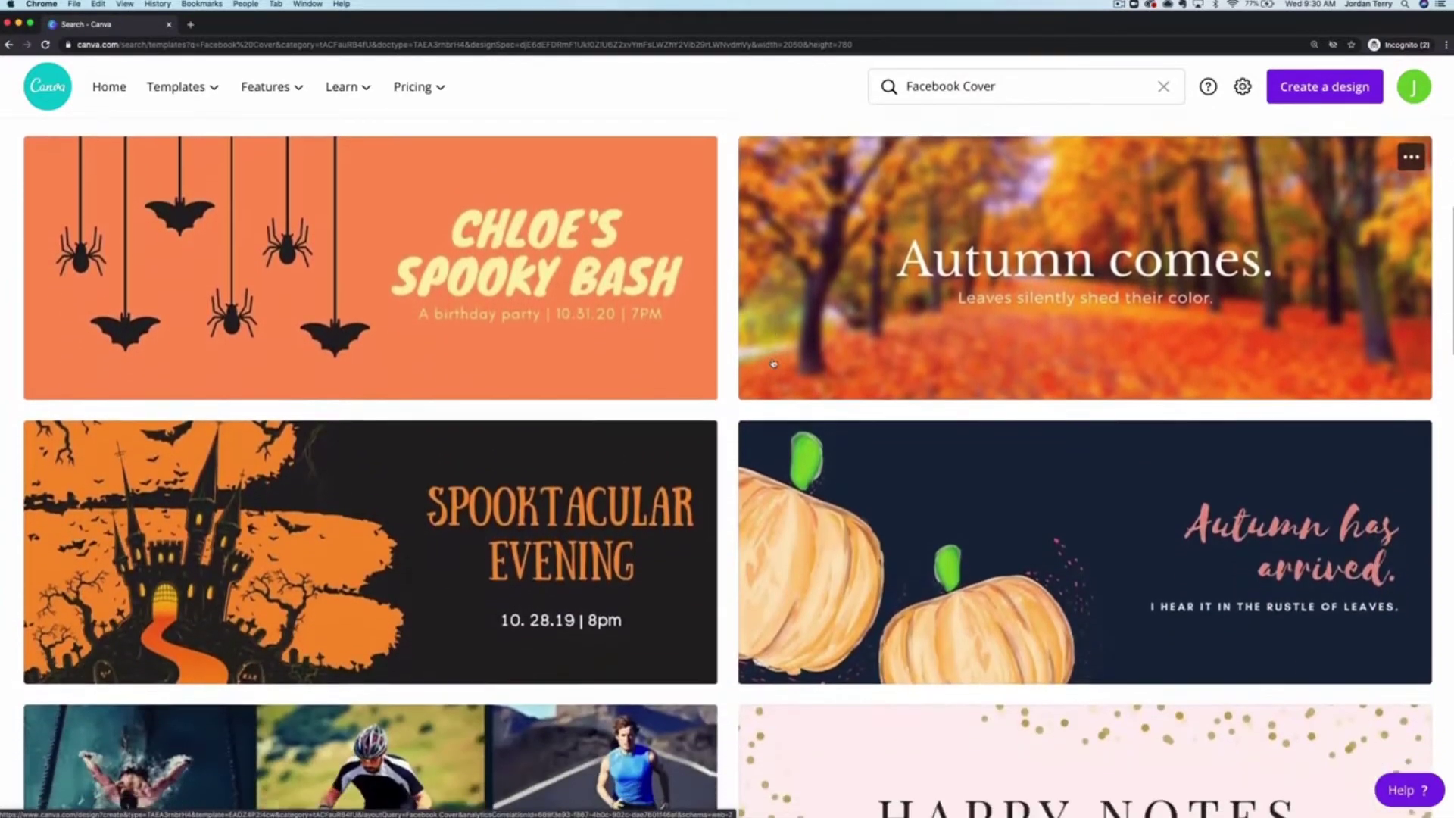
scroll(773, 363, "down", 5)
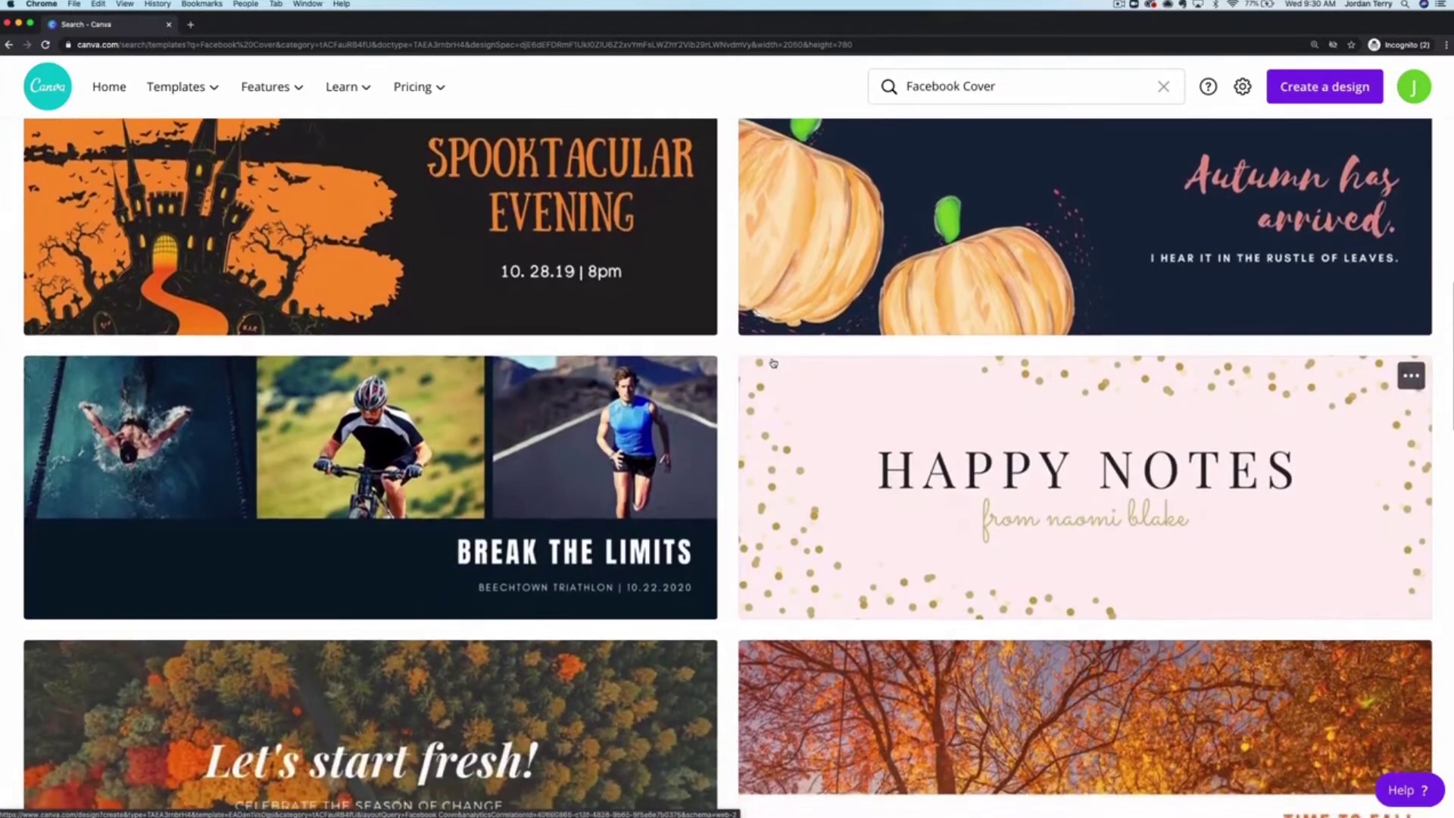
scroll(727, 230, "down", 20)
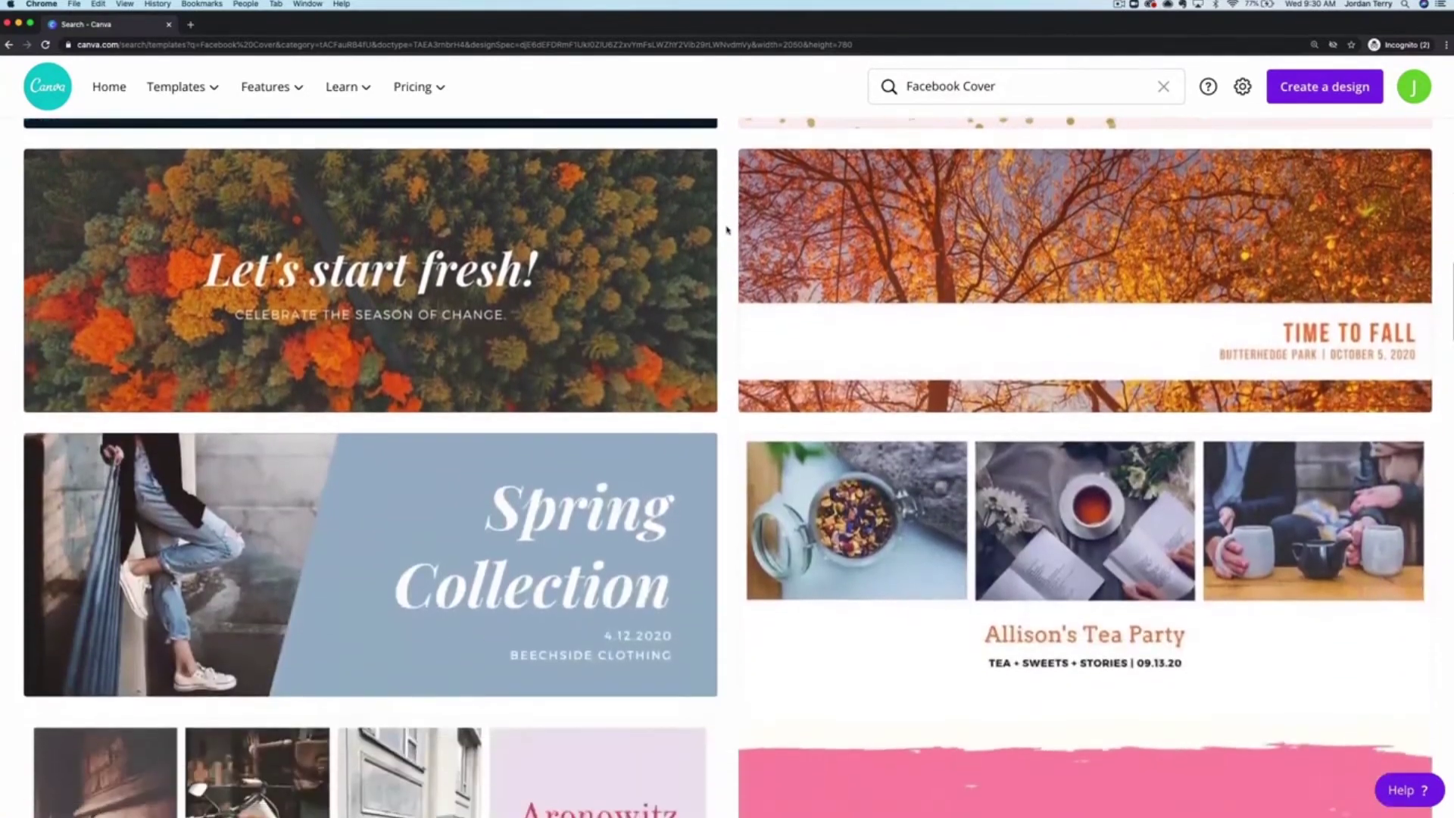
scroll(727, 230, "down", 10)
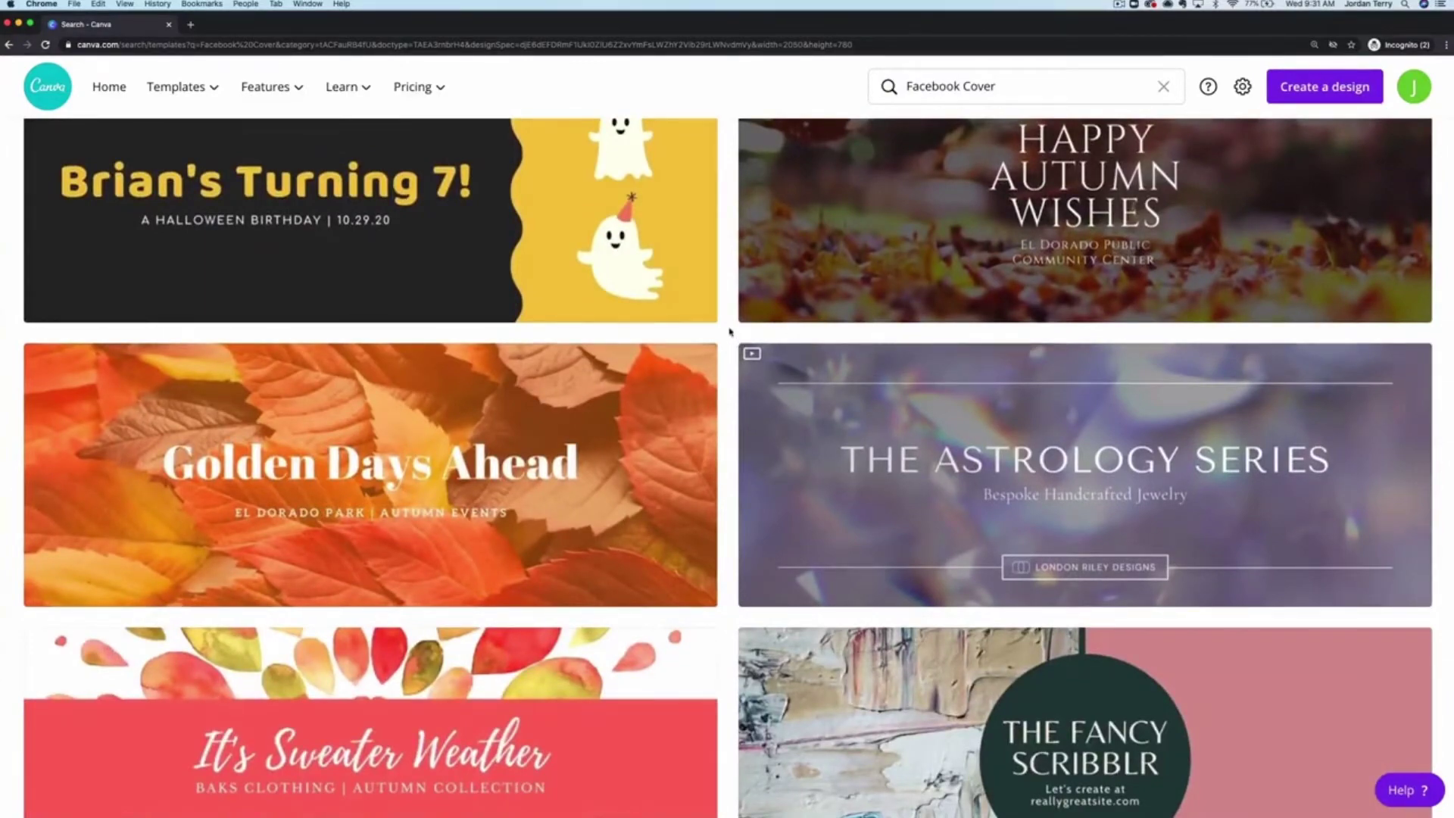
scroll(735, 337, "up", 20)
scroll(730, 331, "up", 6)
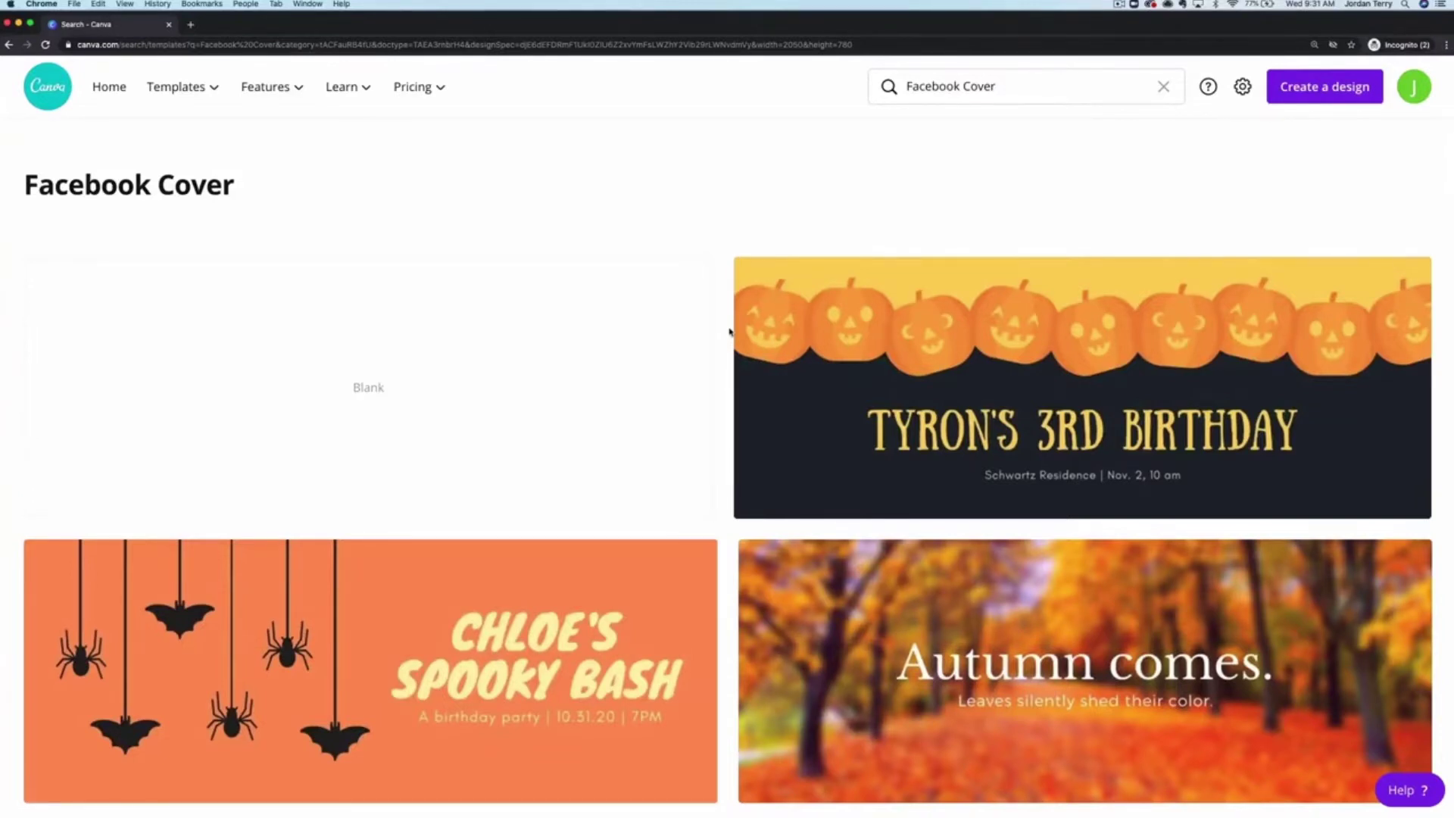
scroll(730, 331, "down", 2)
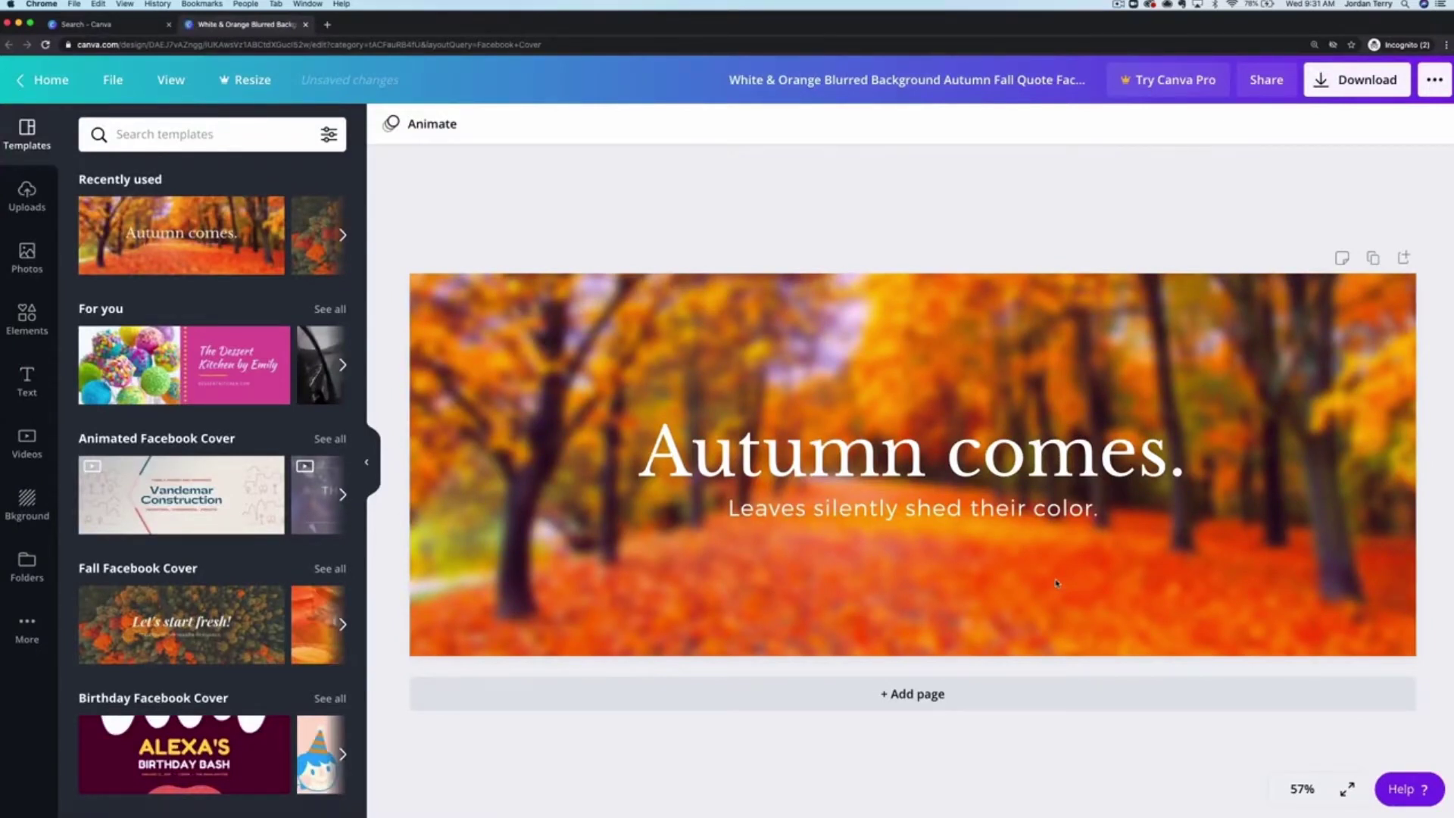
Step: Retitle the design 'CP Facebook Cover' from the top bar
left_click(940, 79)
type("CP Facebo")
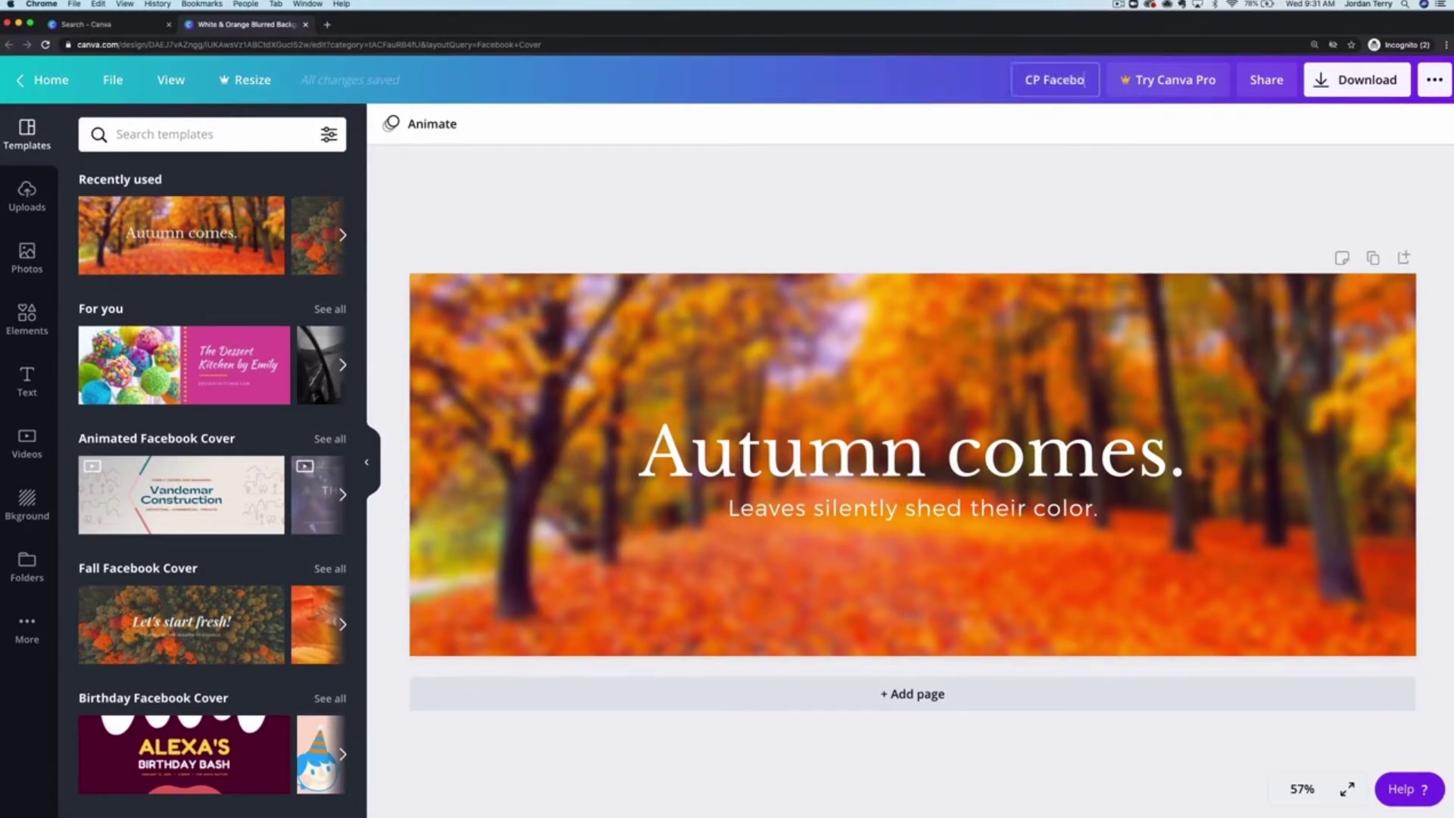
type("ok Cover")
key("Return")
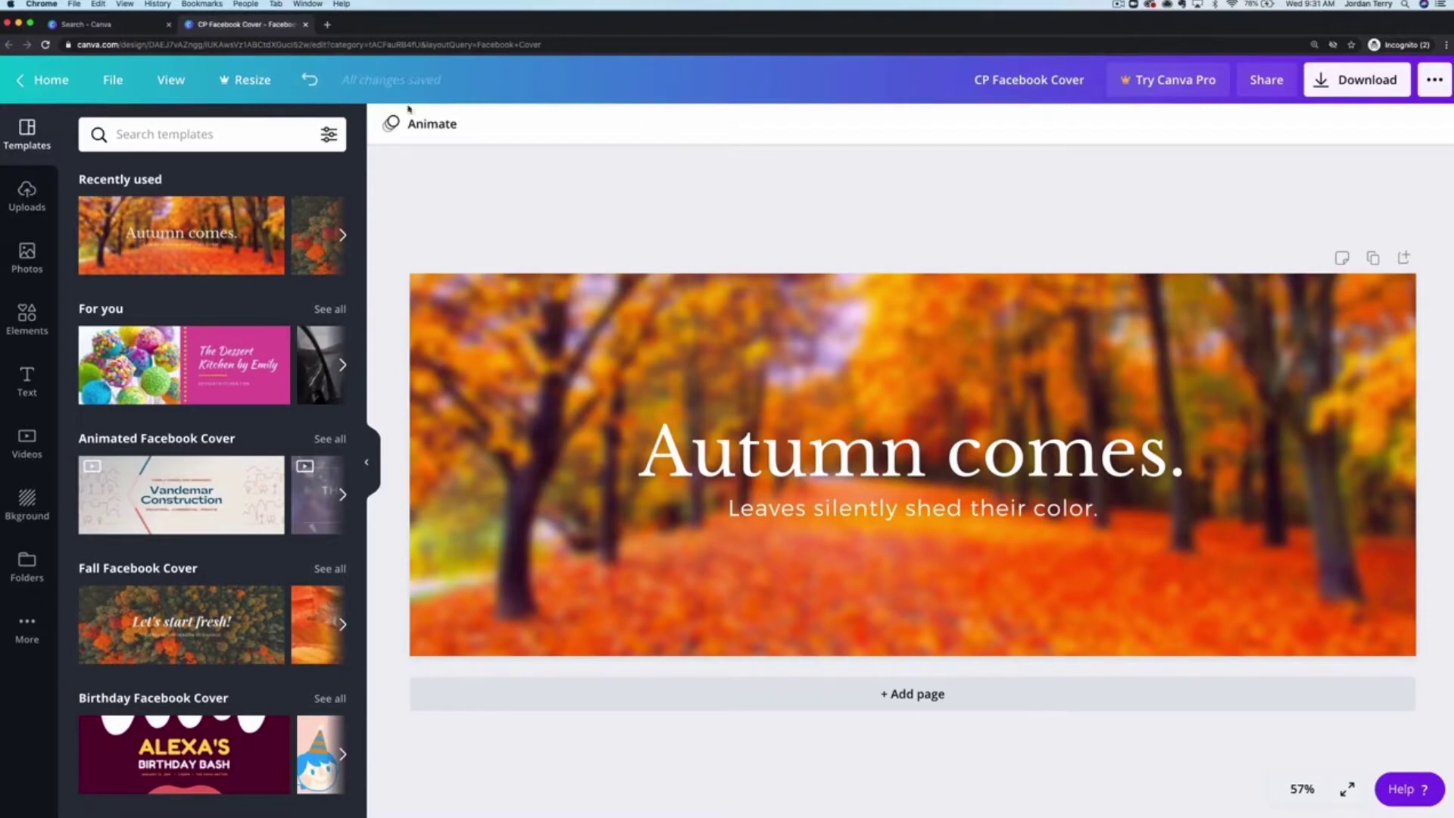
Step: Show the Photos library in the sidebar and skim through it
left_click(28, 256)
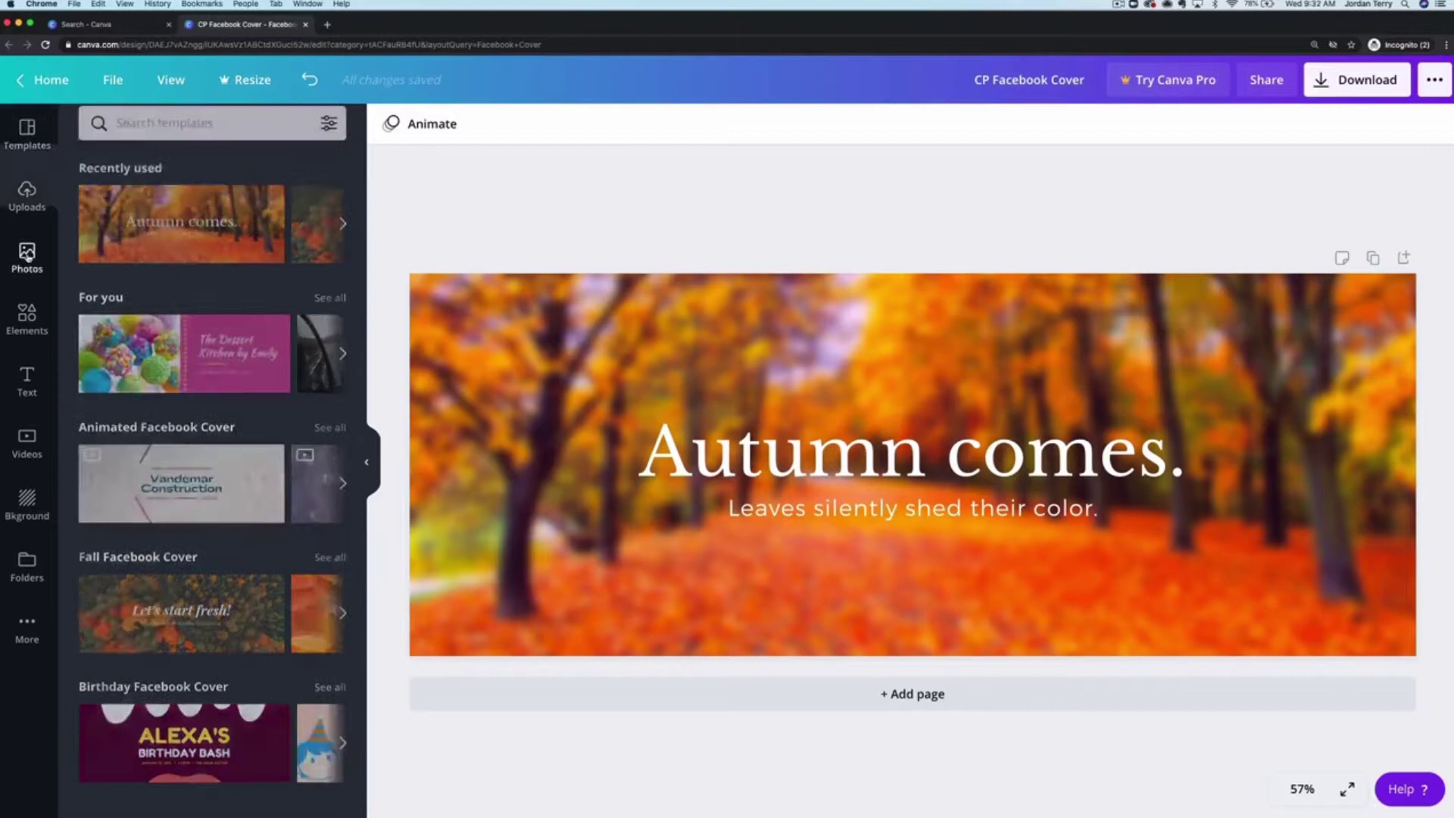
scroll(246, 506, "down", 1)
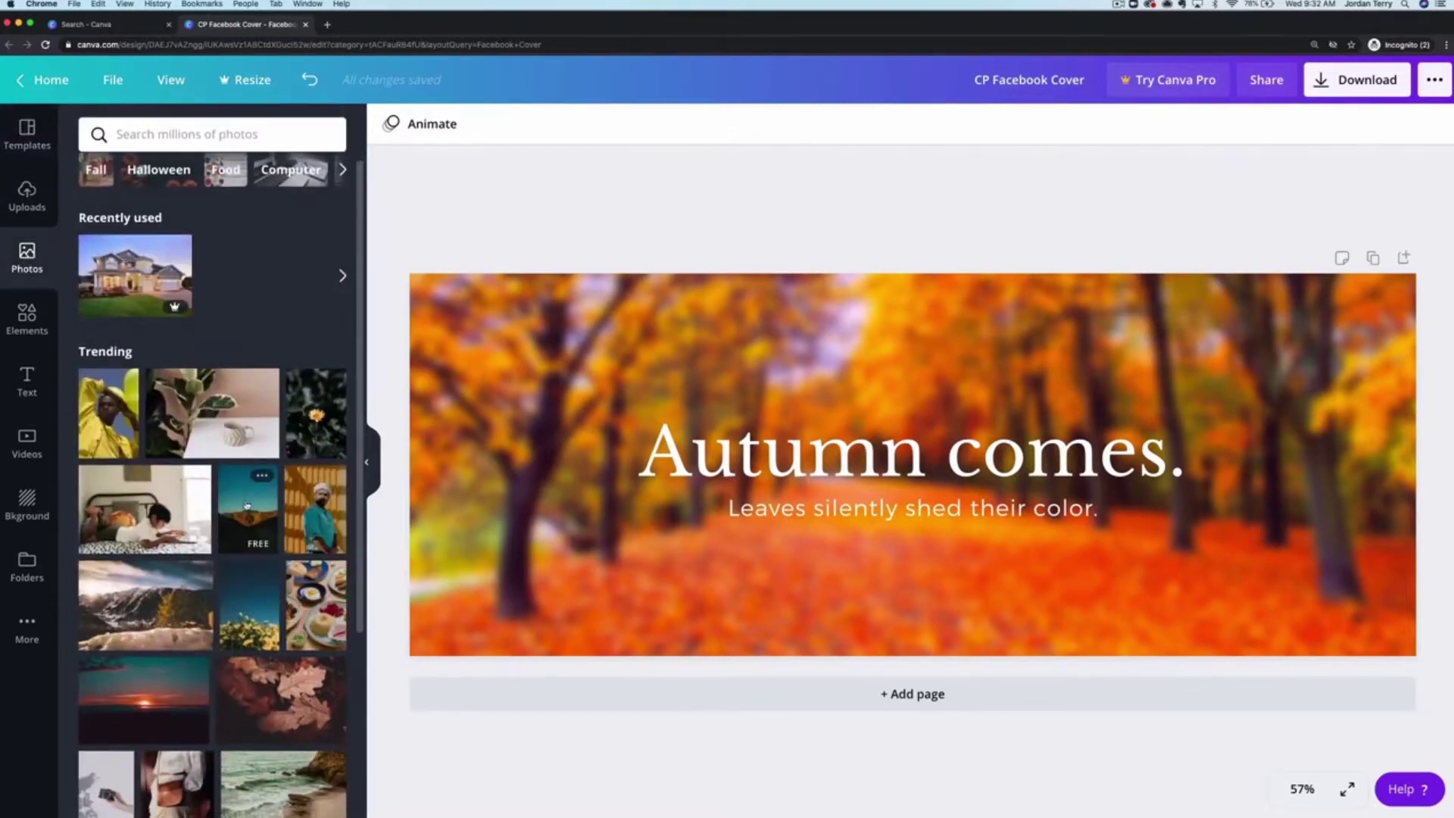
scroll(196, 393, "up", 1)
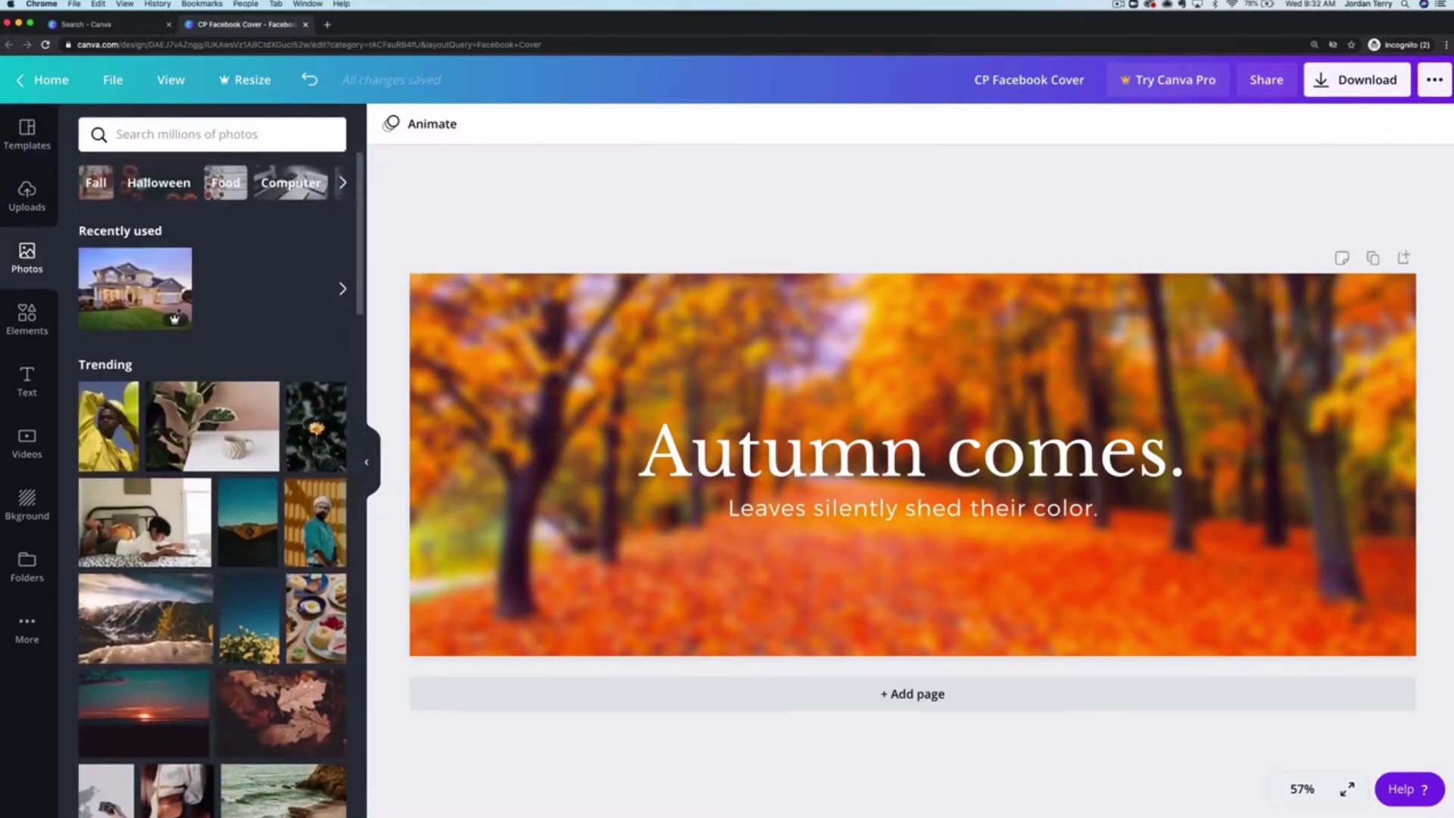
Step: Try the uploaded pool photo on the canvas, delete it, then drop it in as the background
left_click(30, 201)
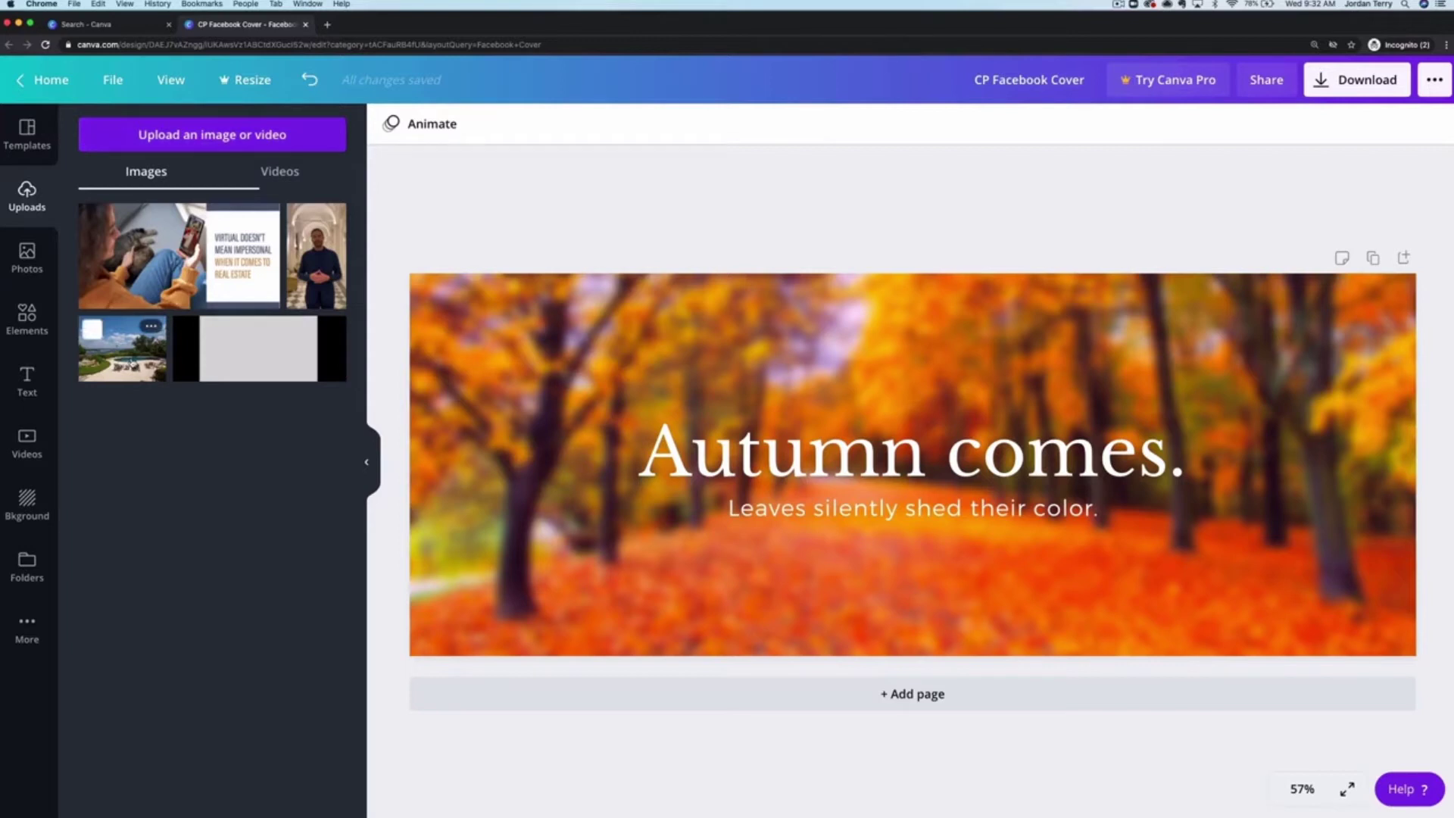
left_click(121, 348)
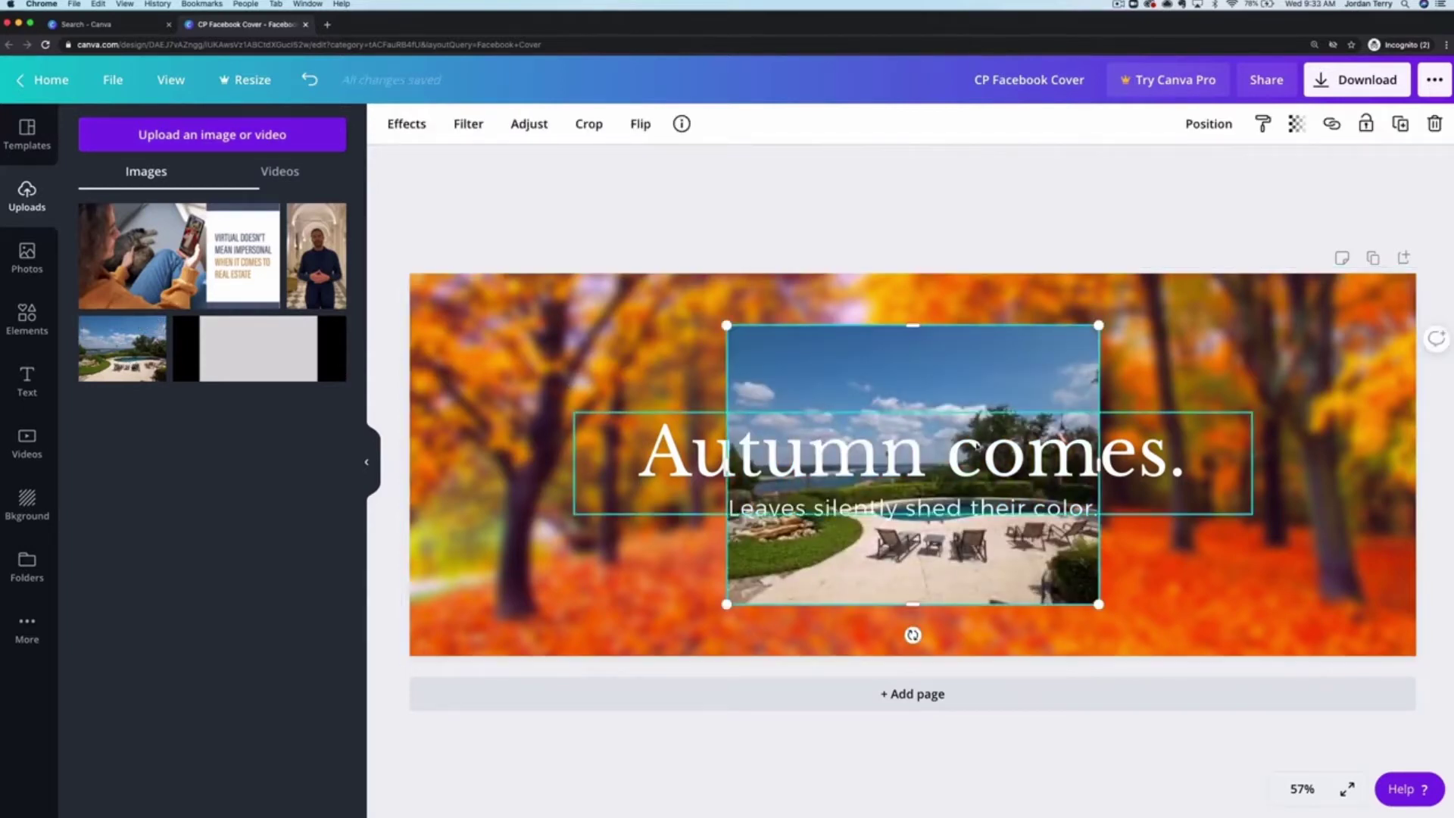
left_click_drag(855, 386, 876, 357)
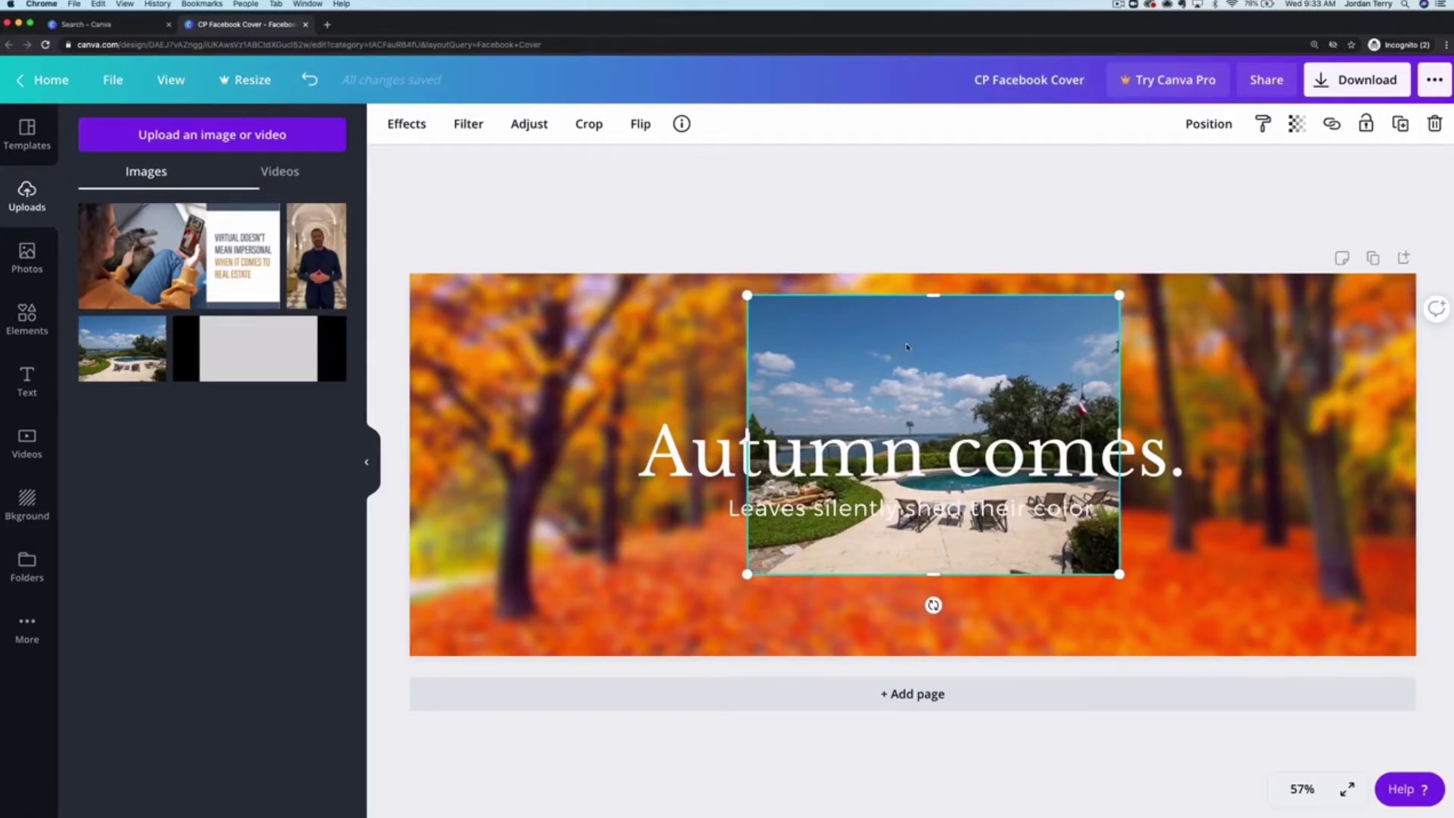
key("Delete")
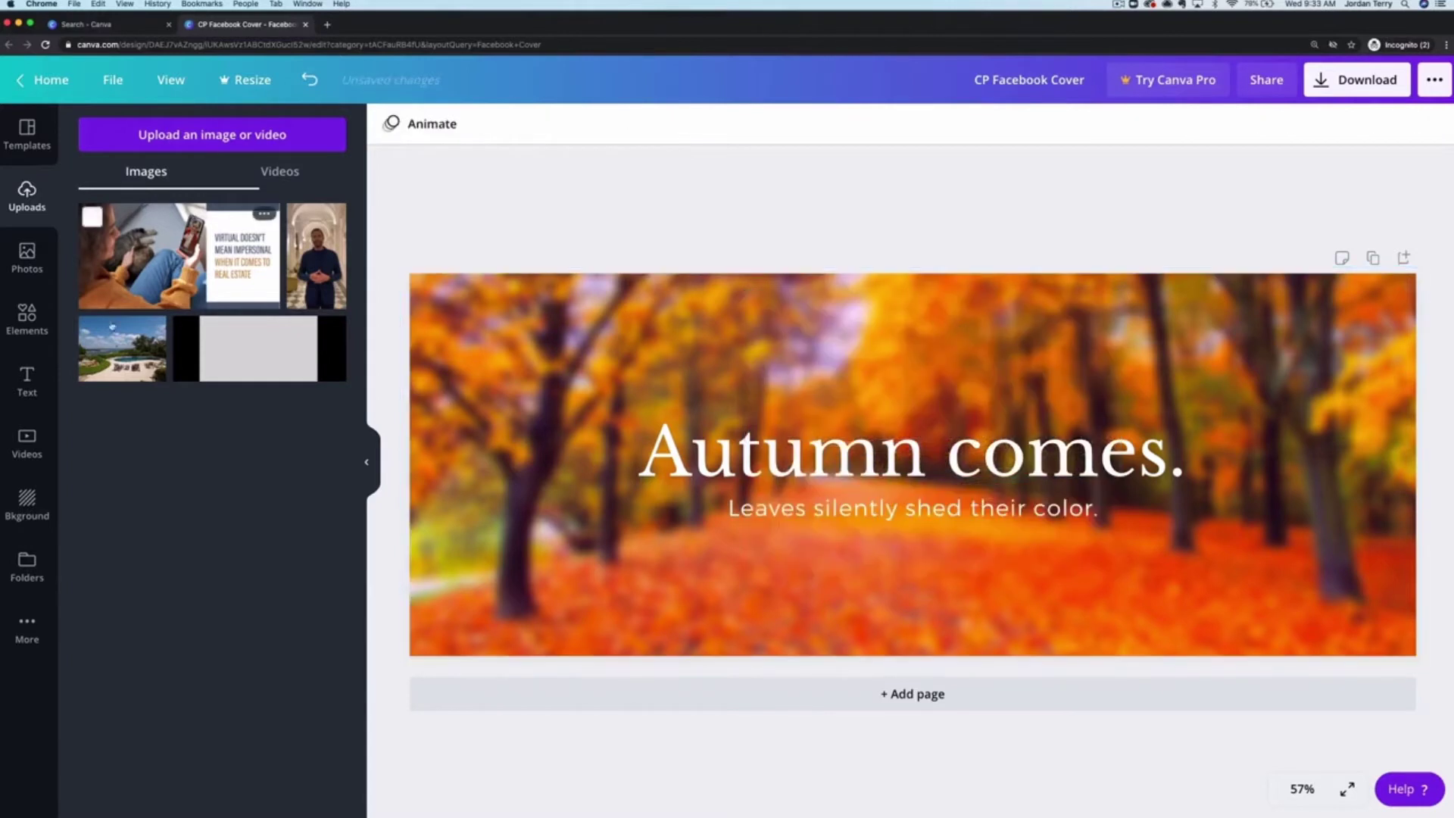
left_click_drag(136, 350, 442, 366)
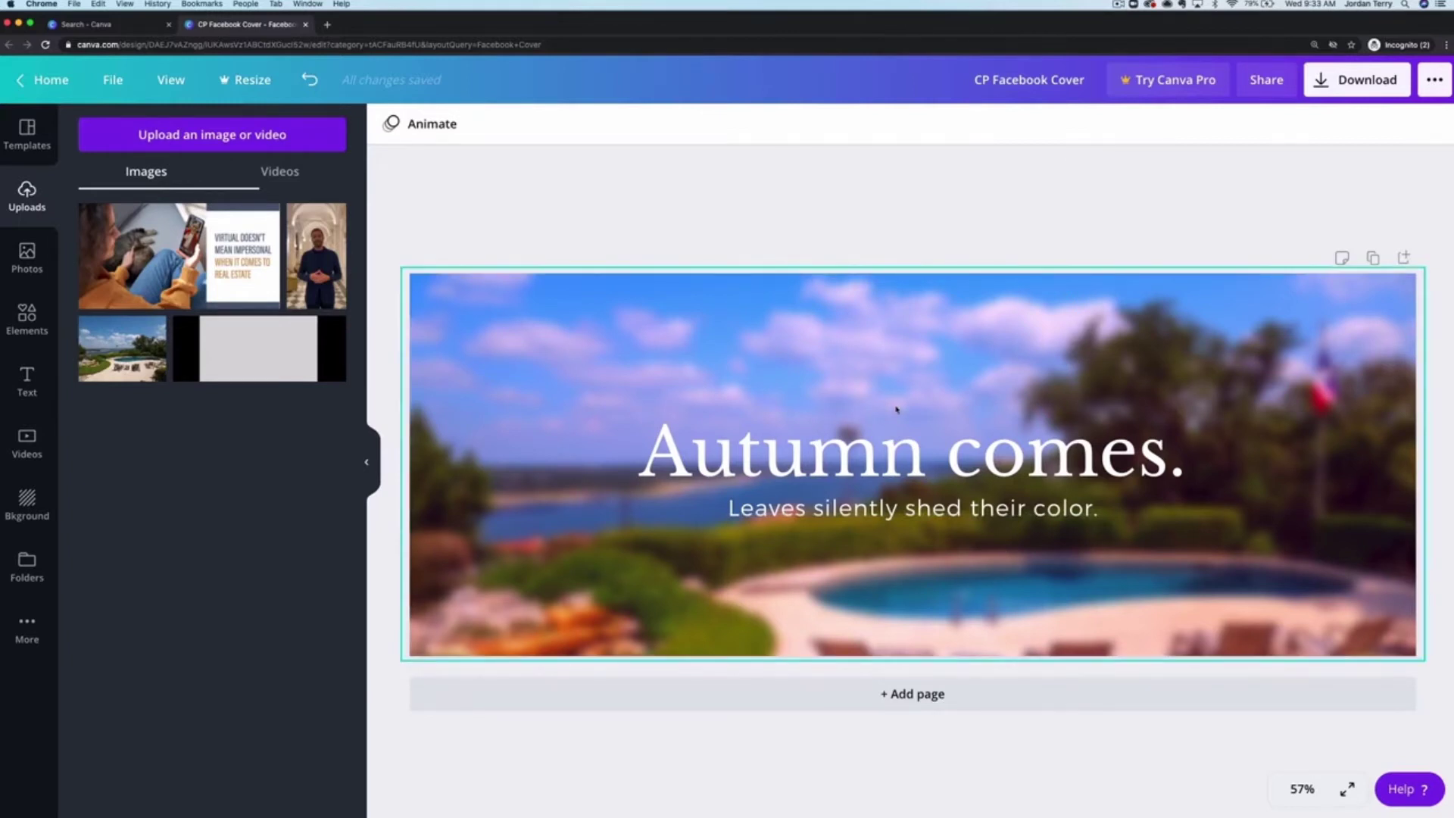
Step: Set the pool background's filter to None so it is no longer blurred
left_click(881, 370)
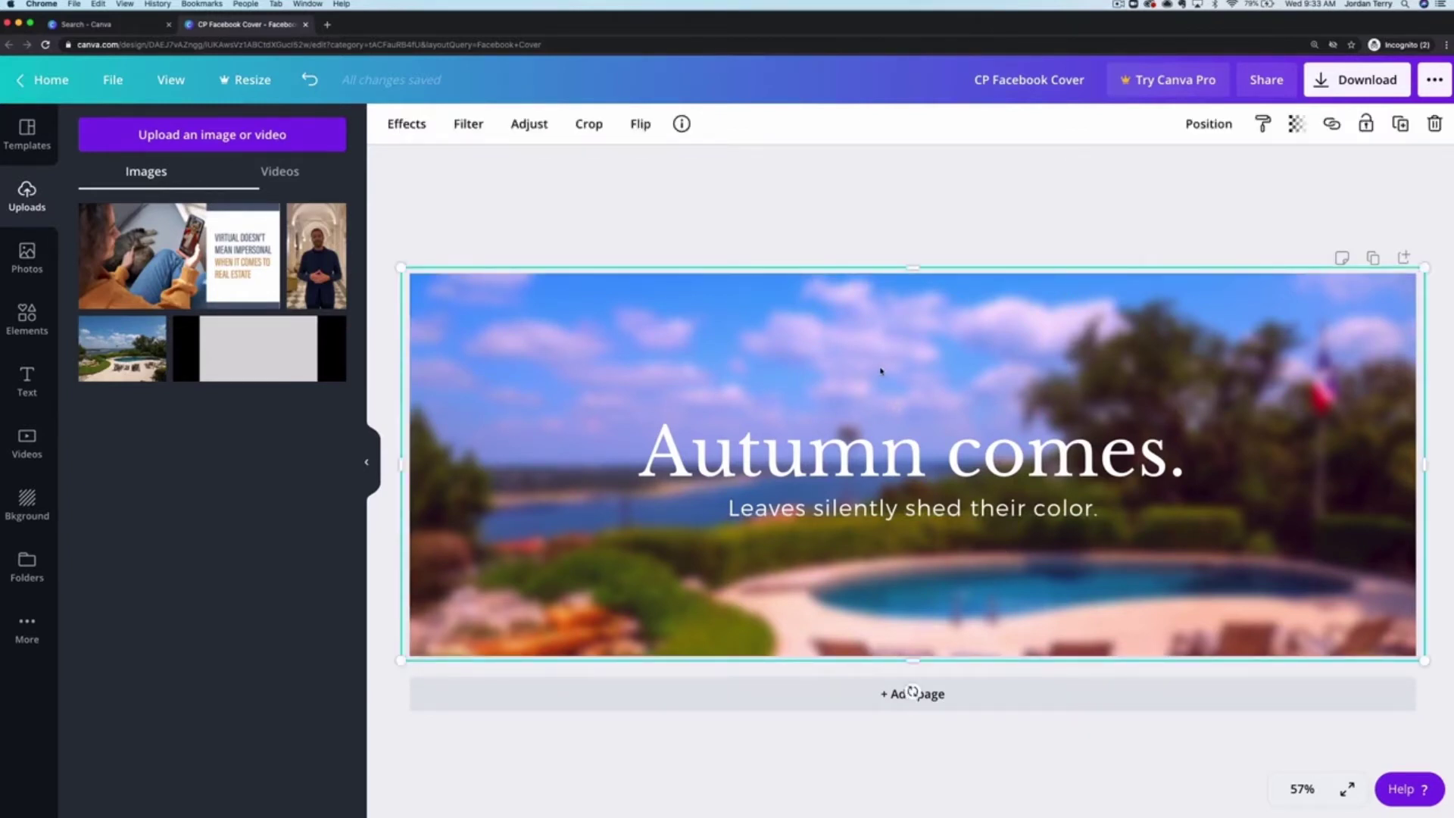
left_click(468, 125)
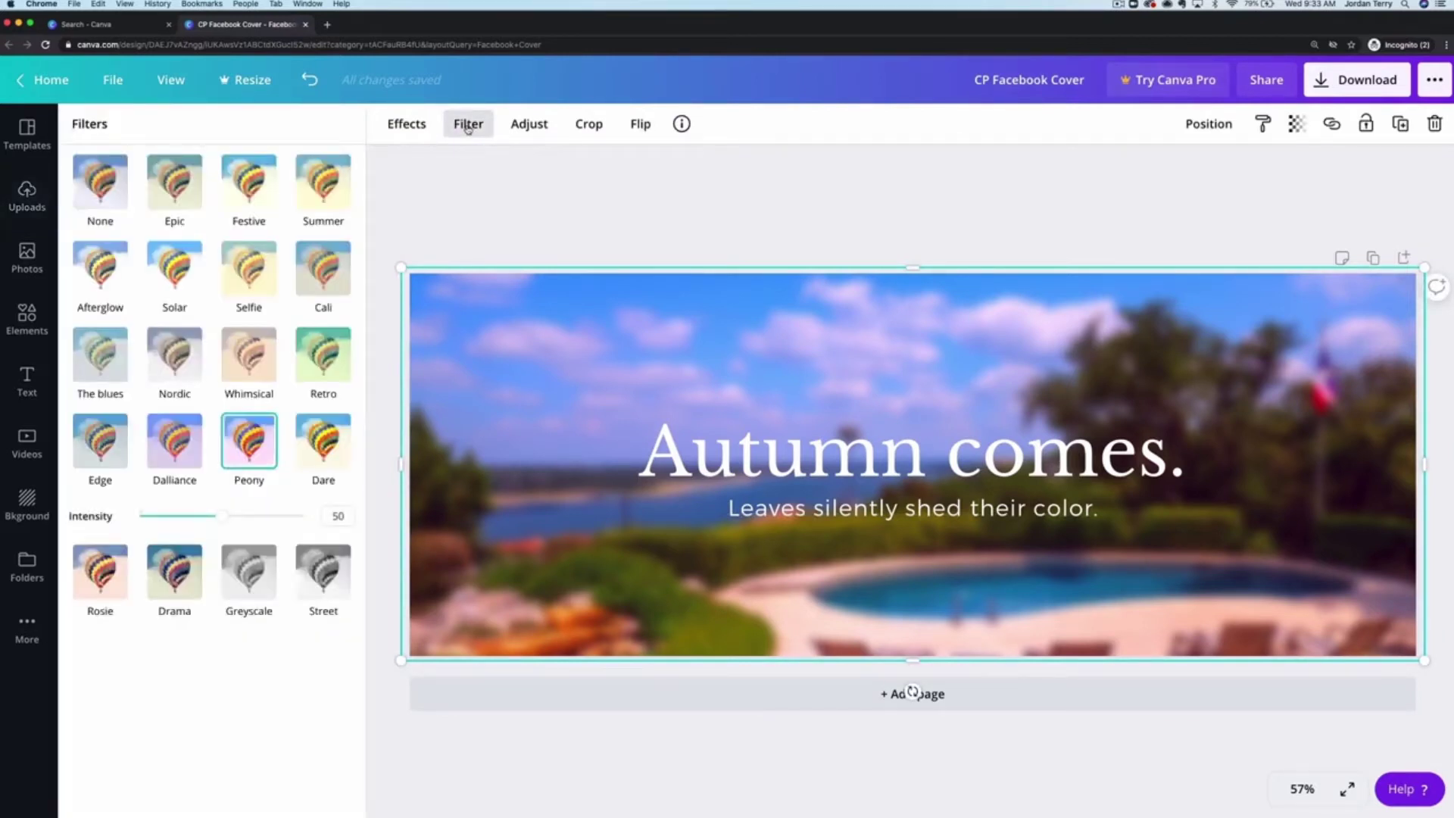
left_click(99, 185)
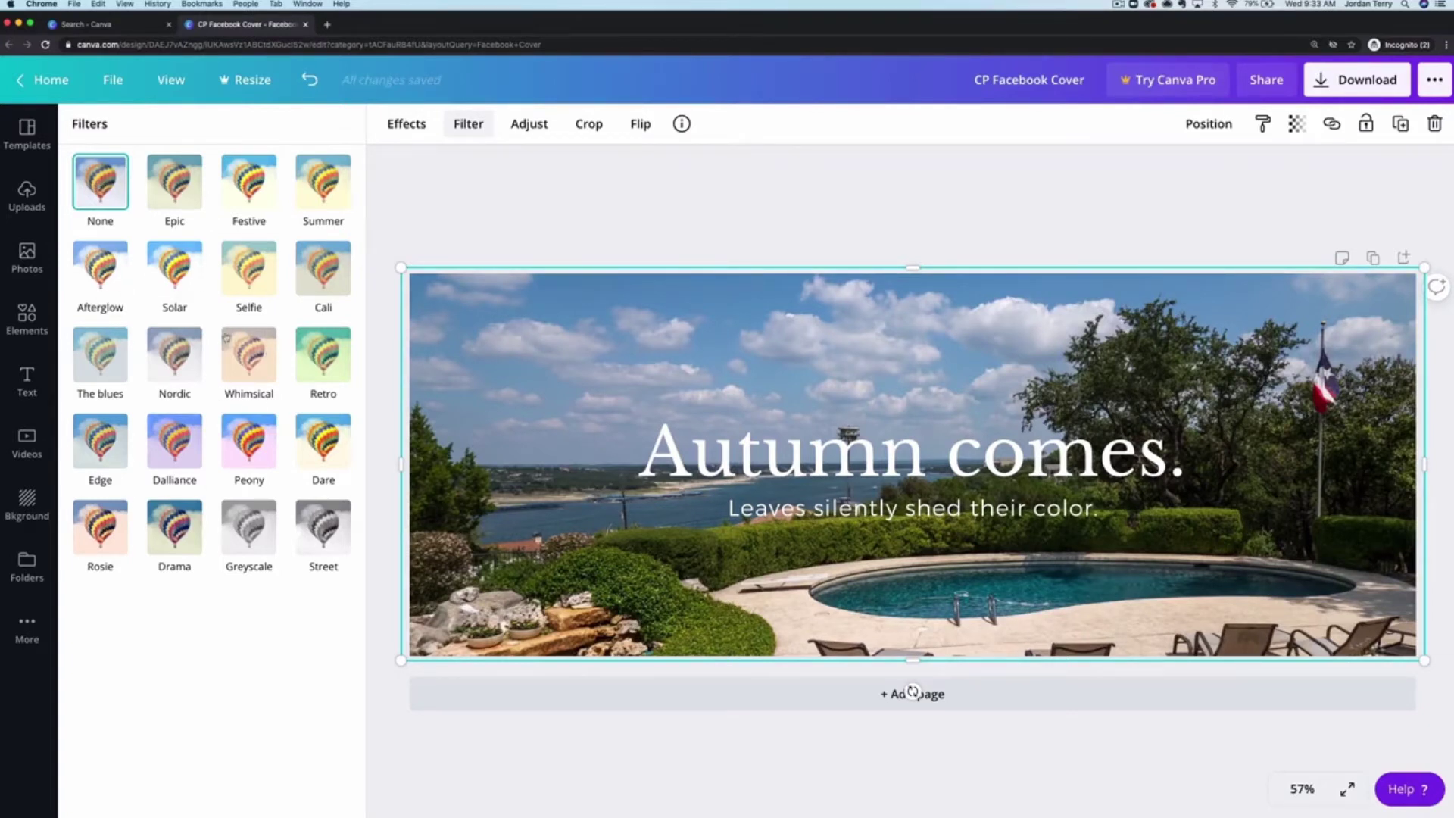
Step: Adjust the pool photo to brightness -21 and saturation 22
left_click(528, 125)
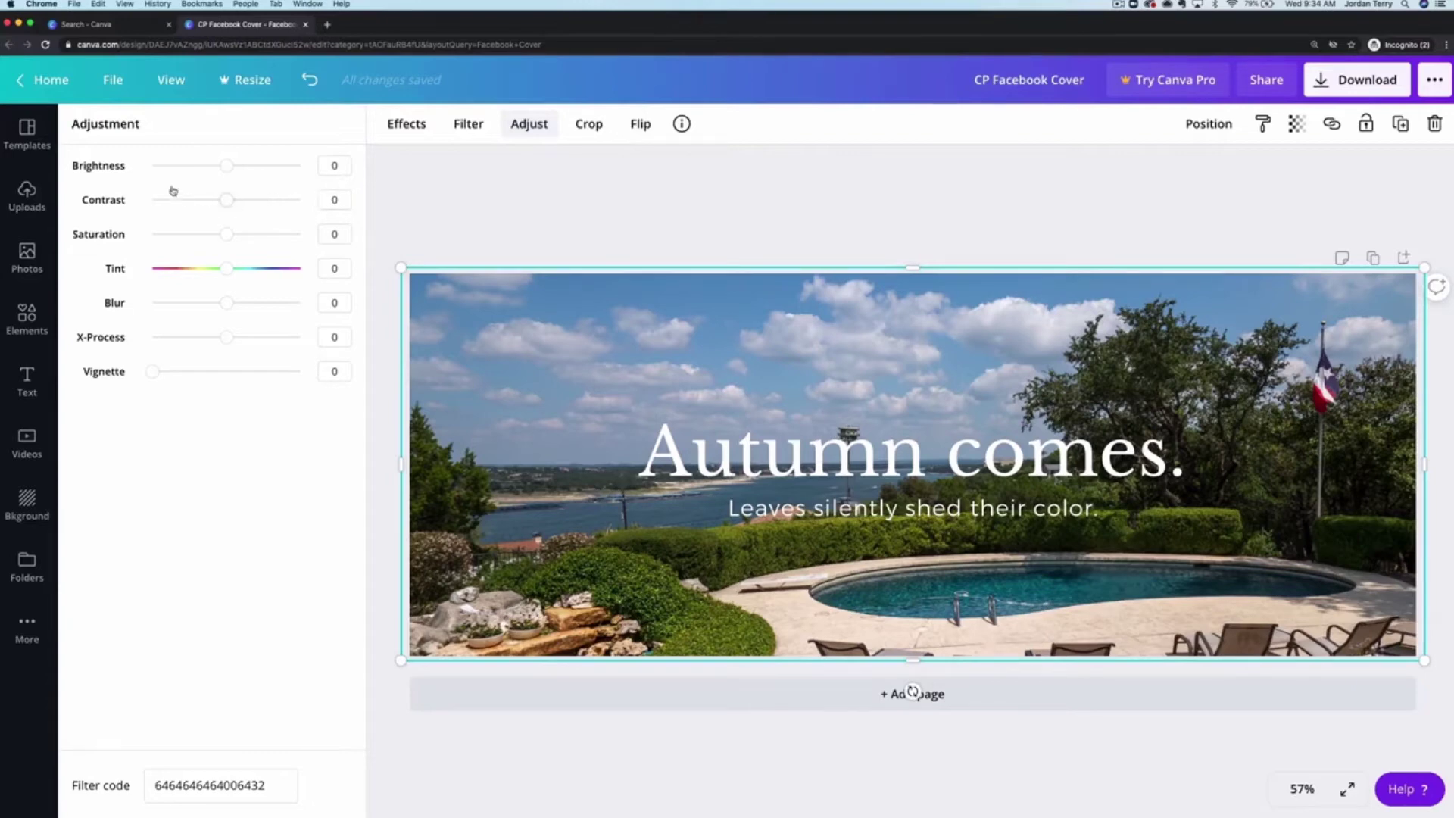
left_click_drag(225, 168, 211, 169)
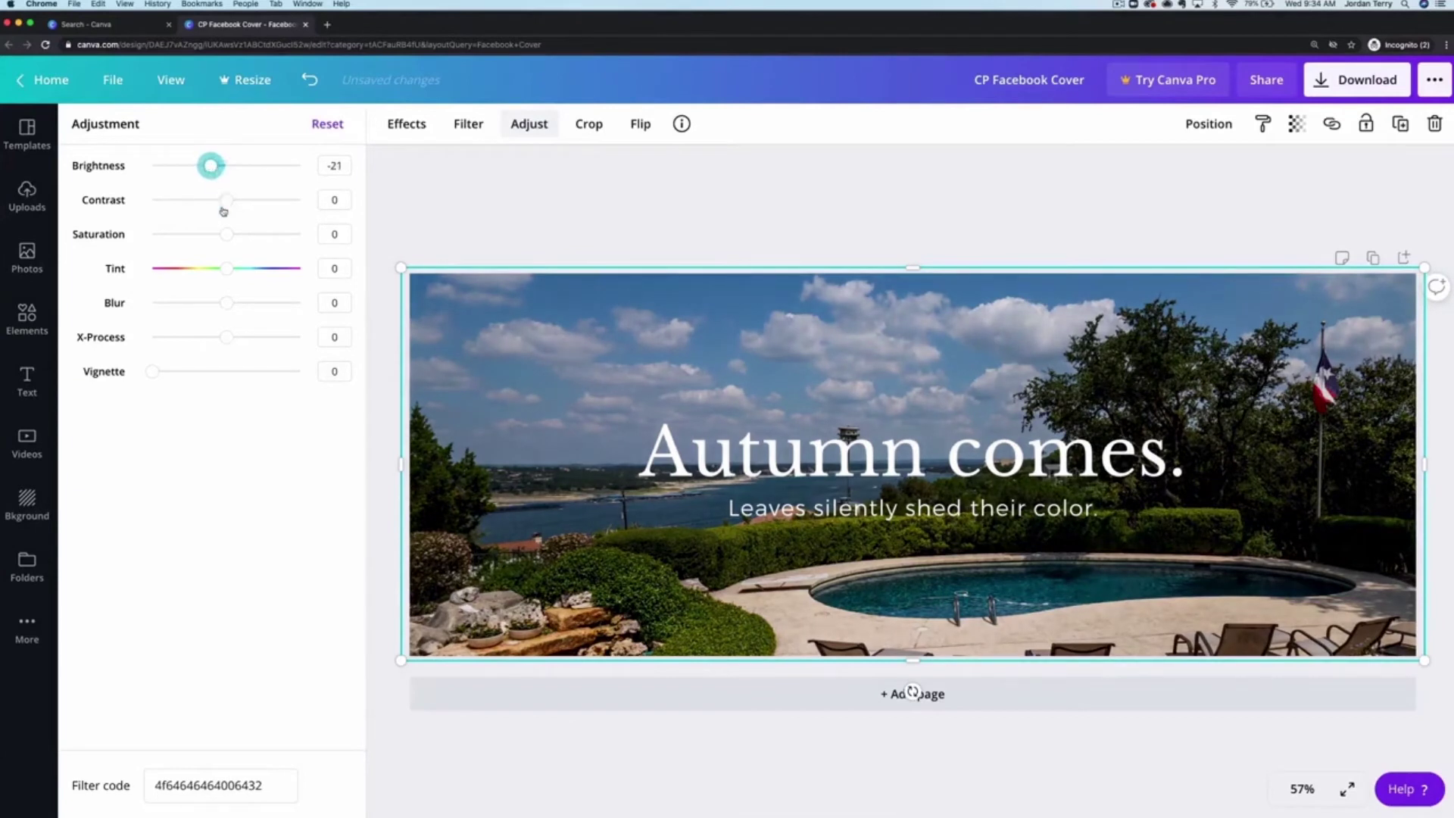
left_click(226, 235)
left_click_drag(229, 238, 244, 238)
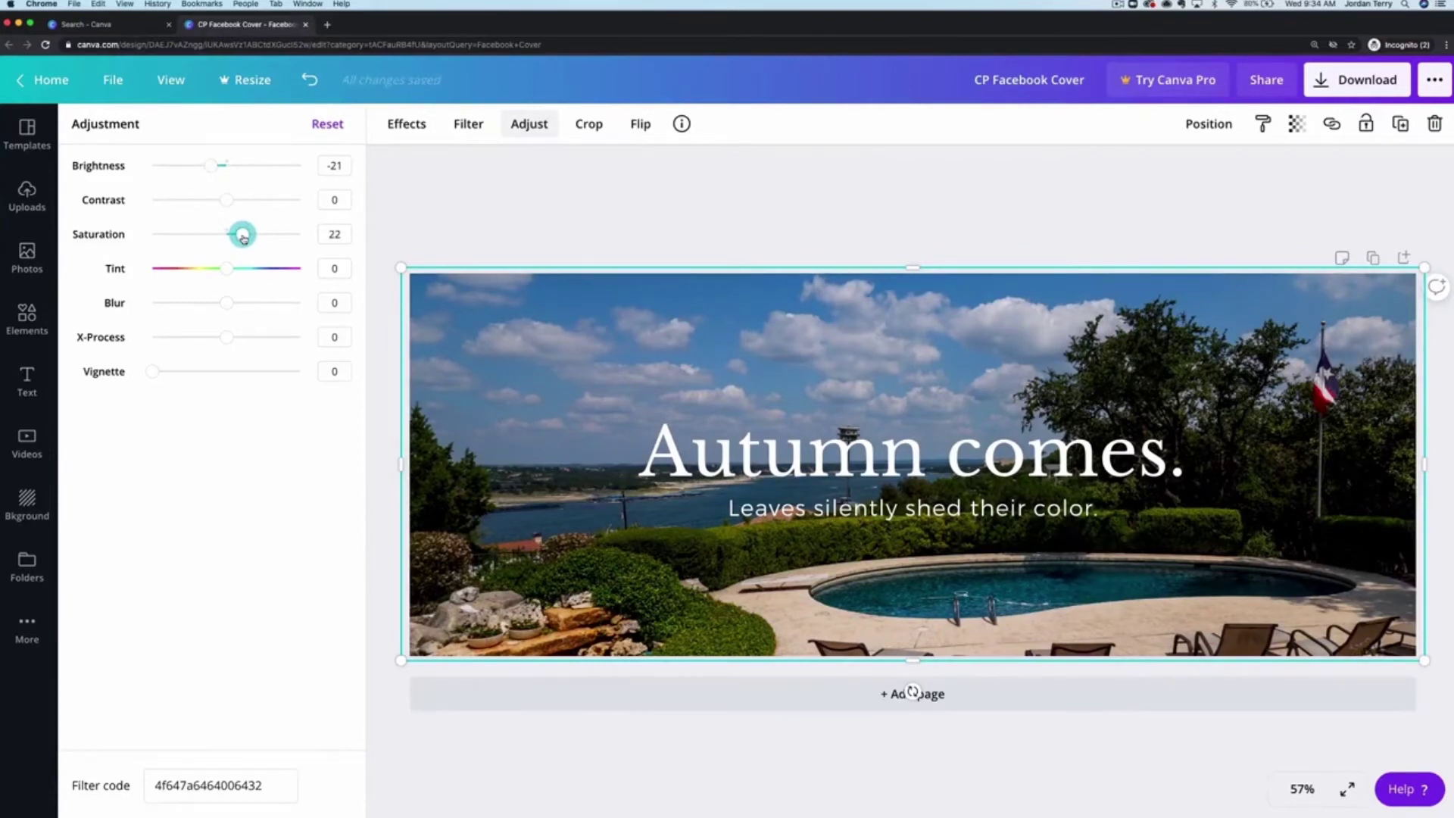
left_click(913, 484)
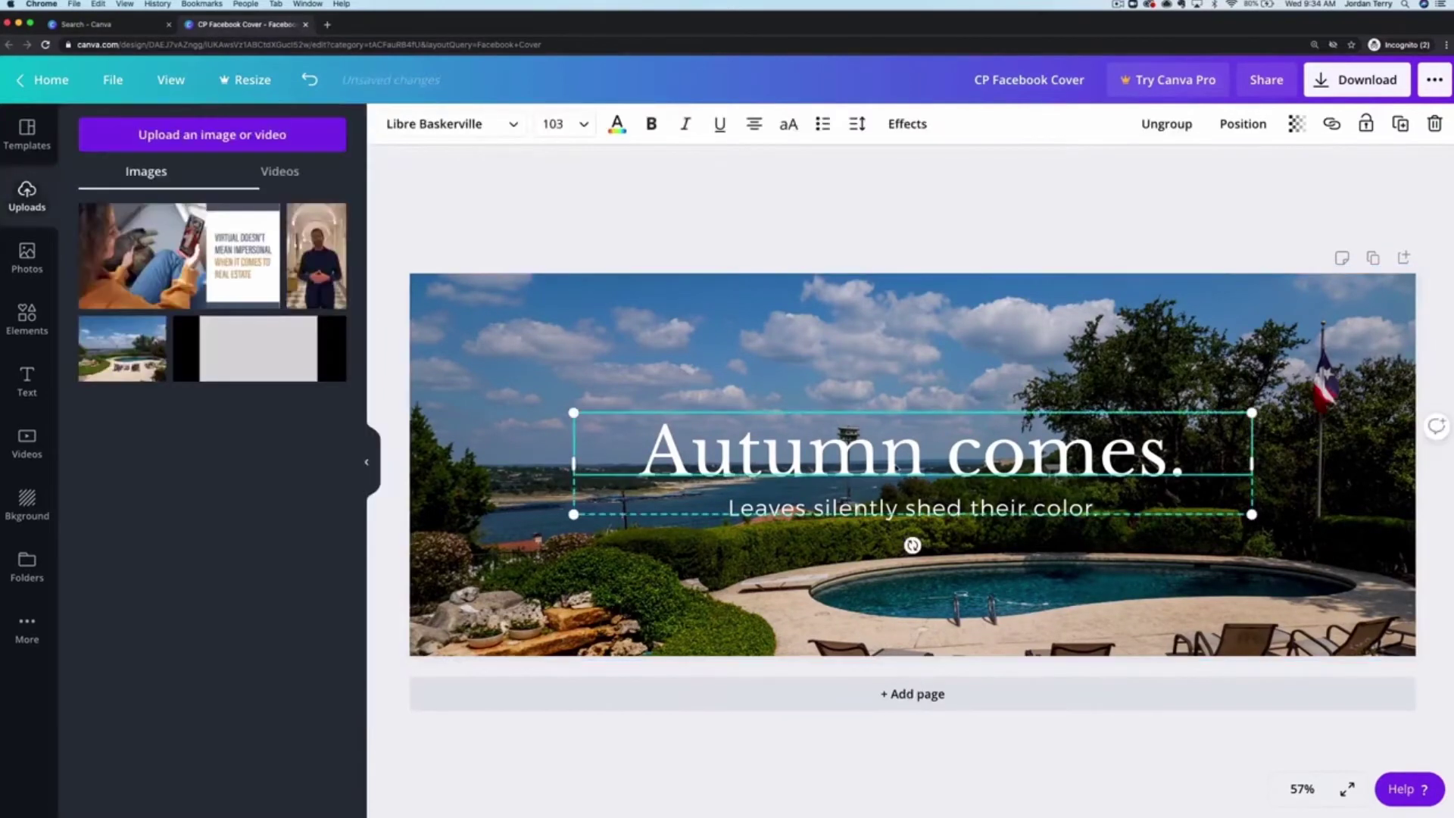
Step: Give the 'Autumn comes.' heading a Lift effect at intensity 100
left_click(908, 127)
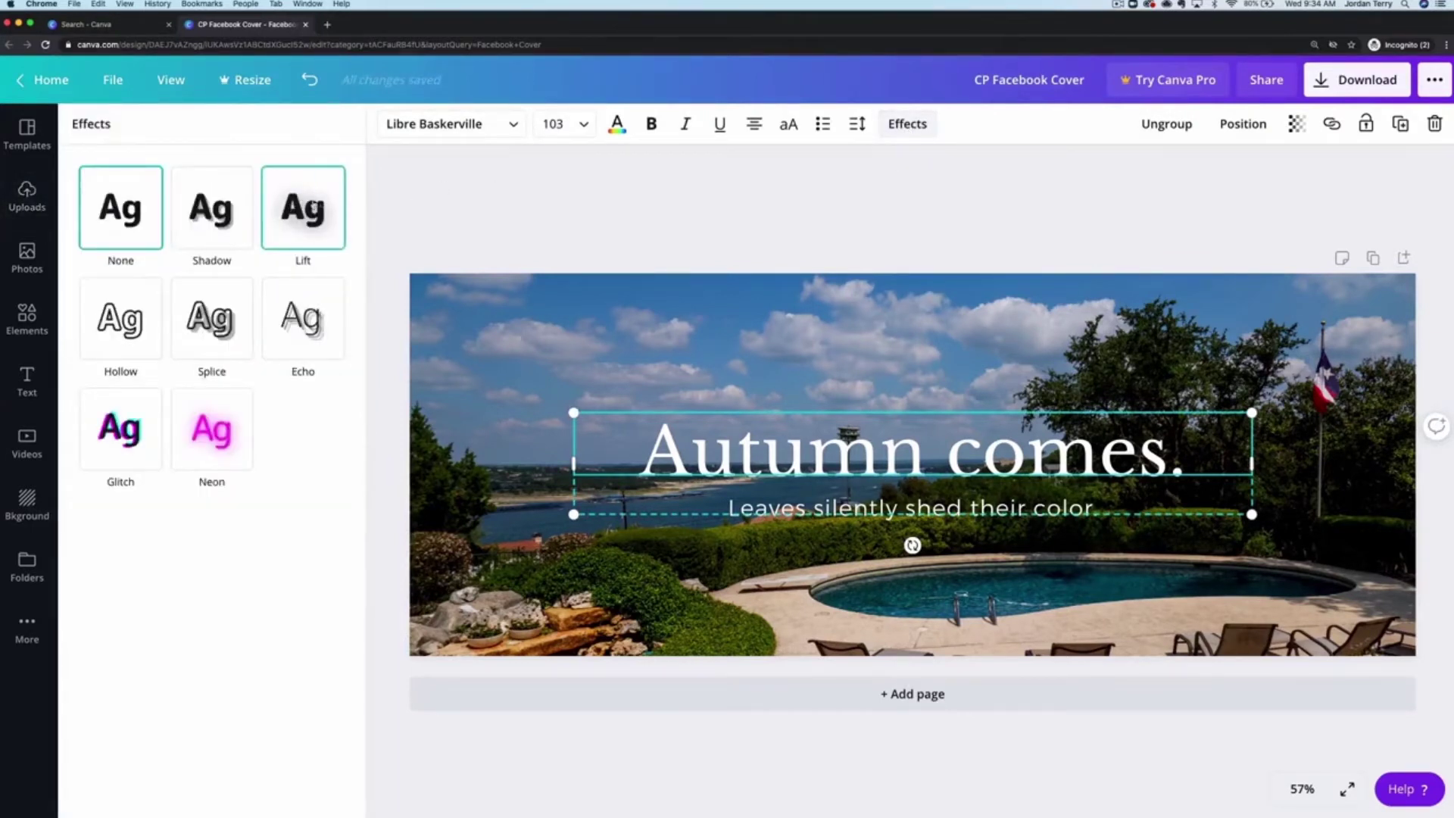
left_click(321, 208)
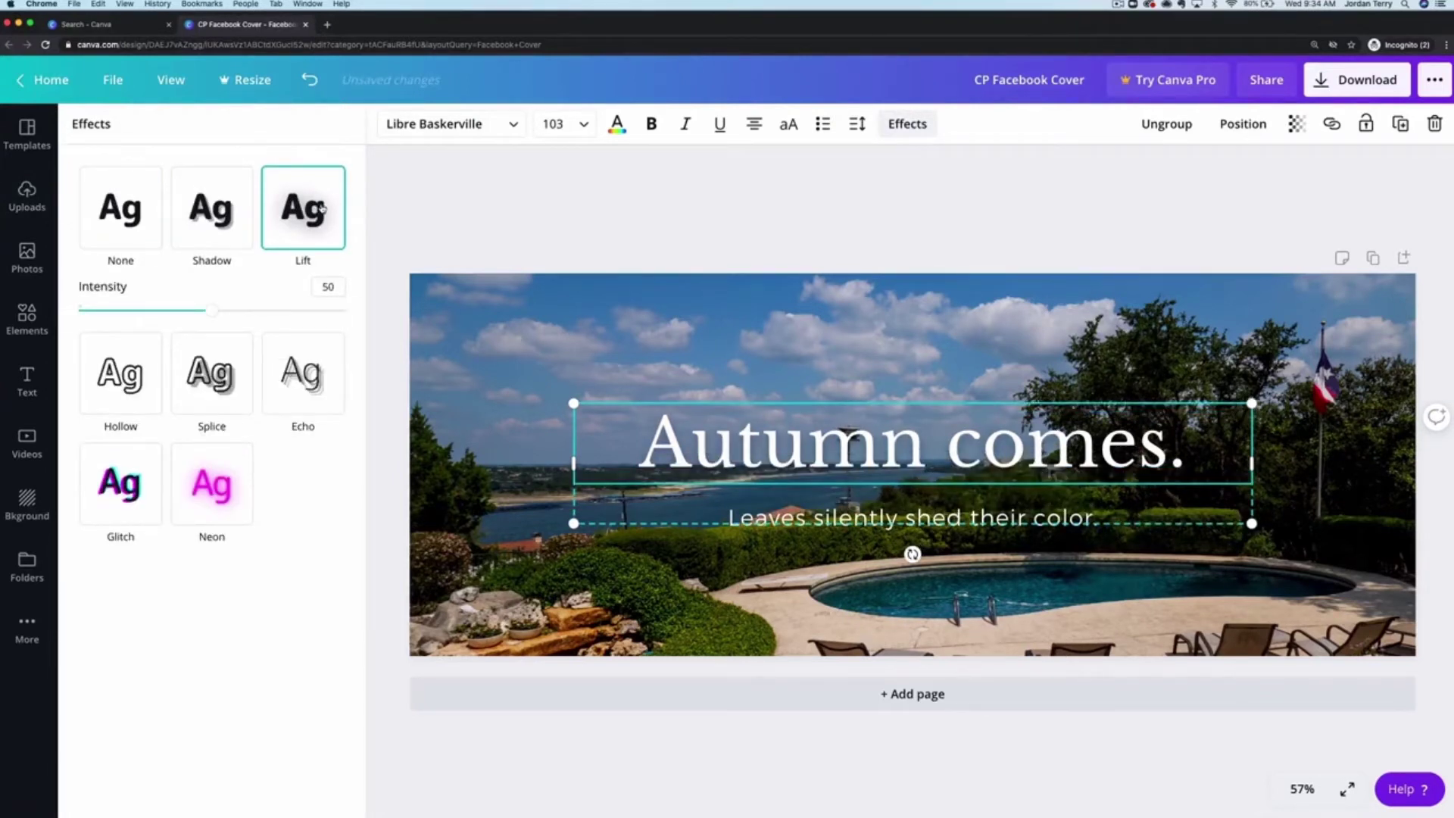
left_click_drag(212, 310, 362, 319)
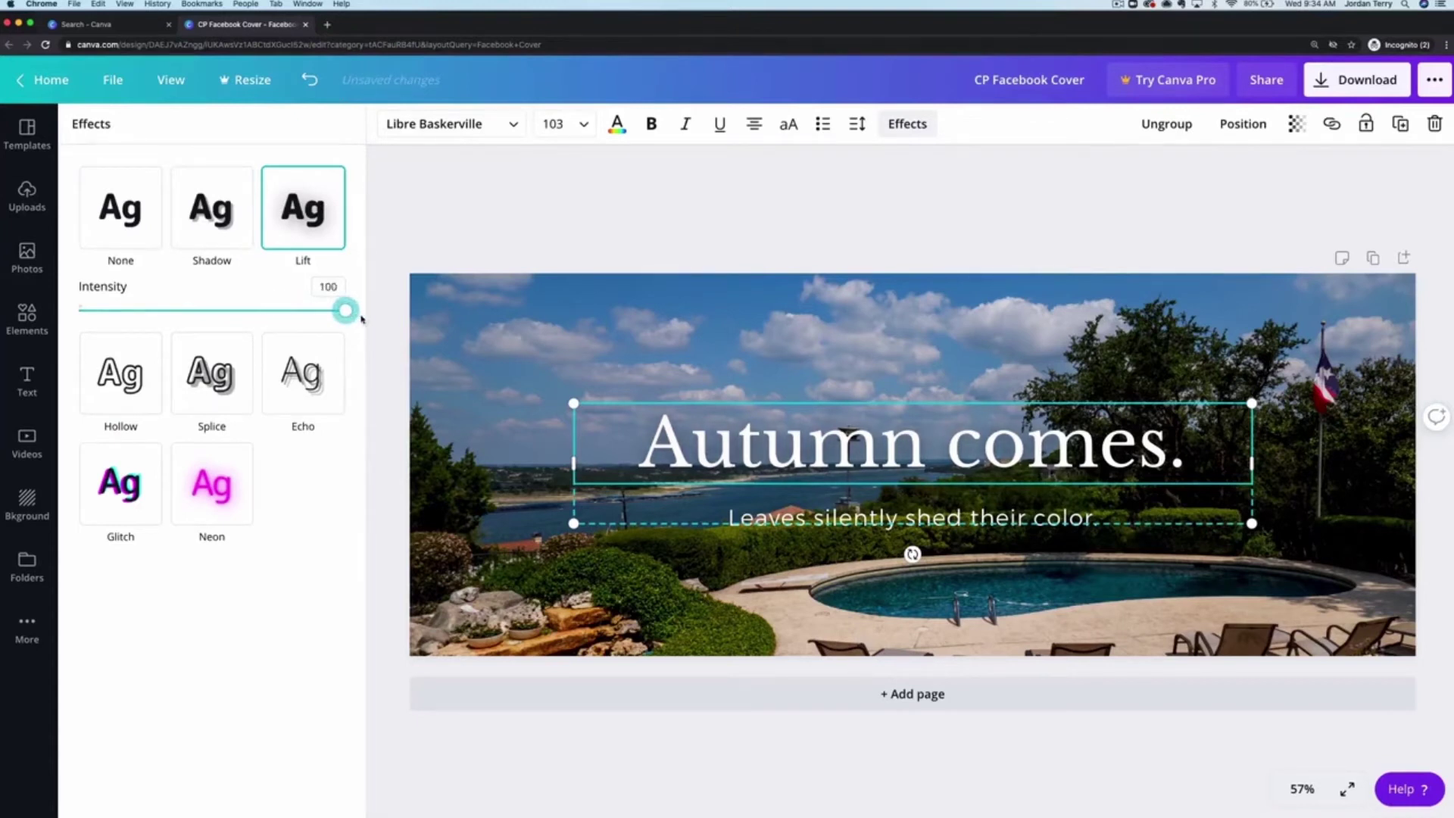
left_click(113, 217)
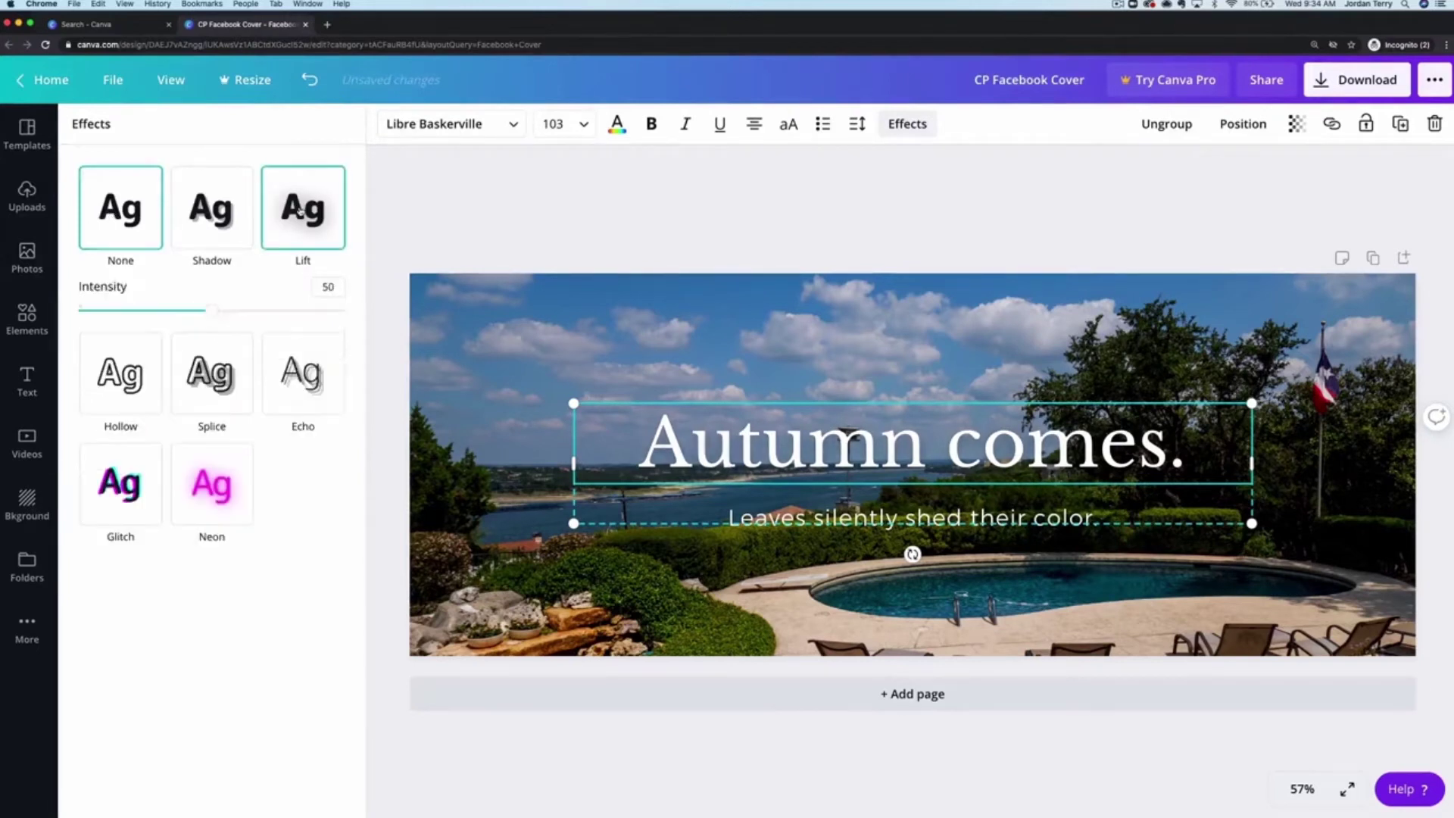
left_click_drag(211, 311, 345, 310)
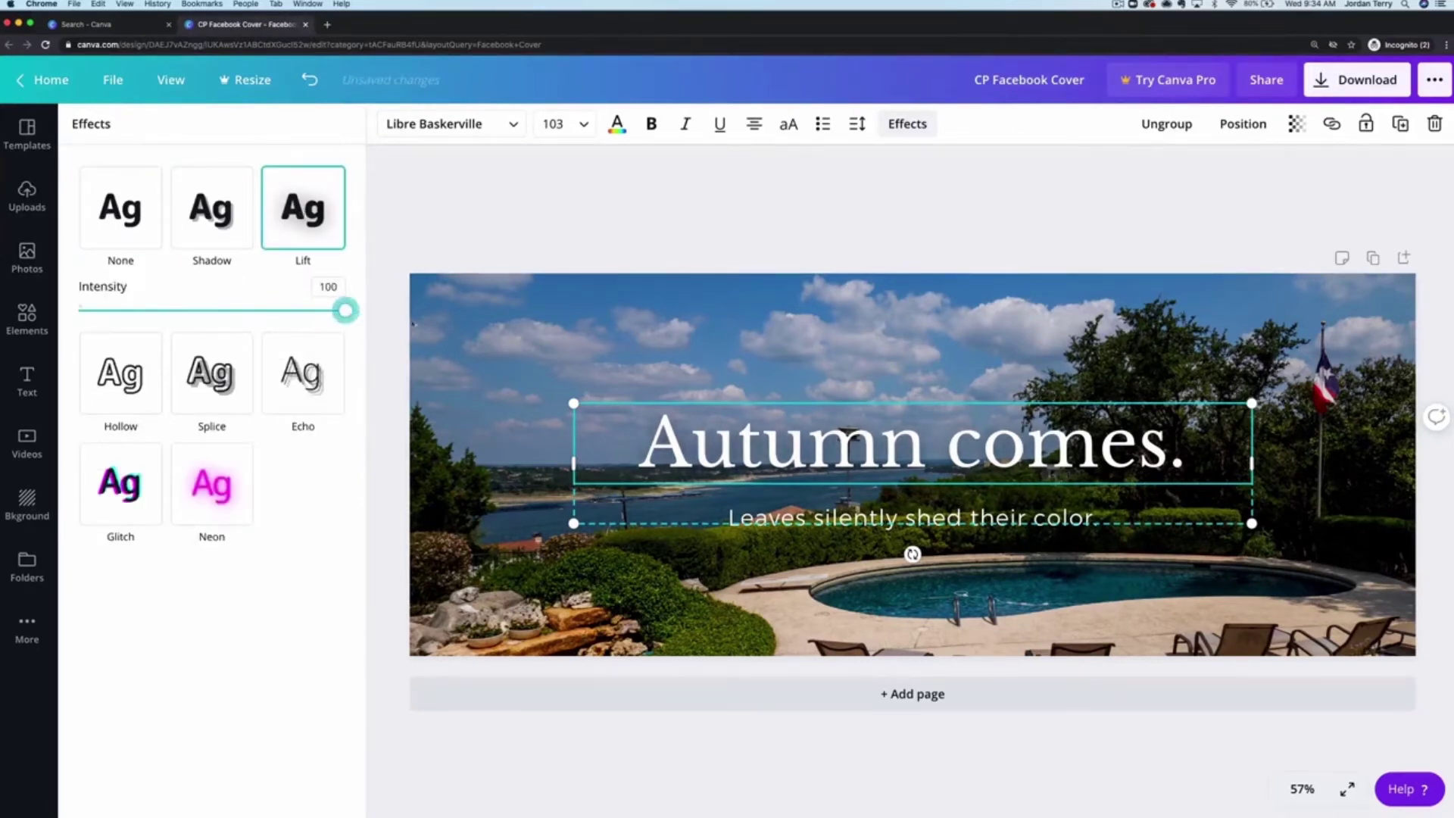
Step: Apply the same Lift effect at intensity 100 to the subtitle
left_click(805, 517)
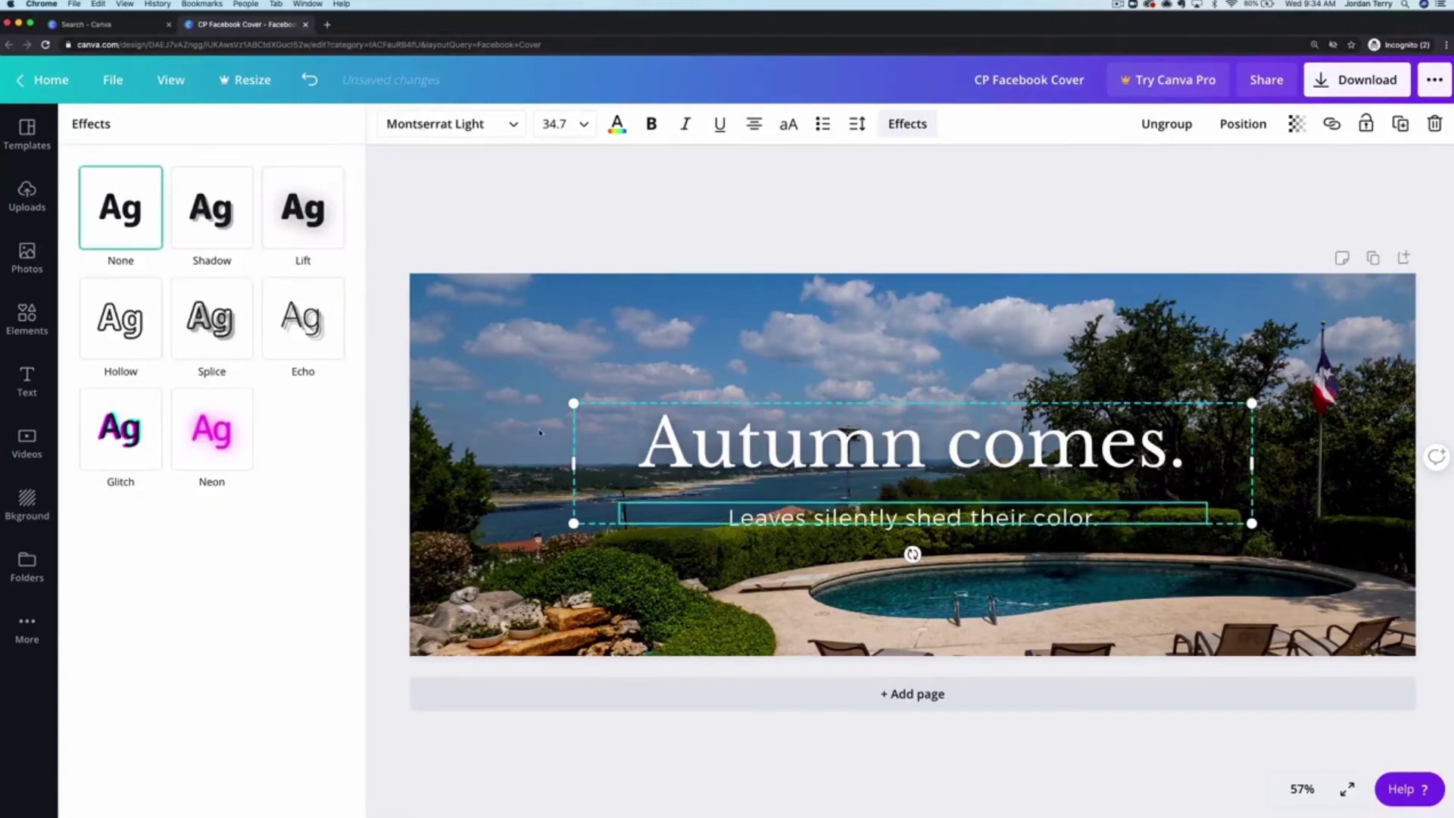
left_click(320, 239)
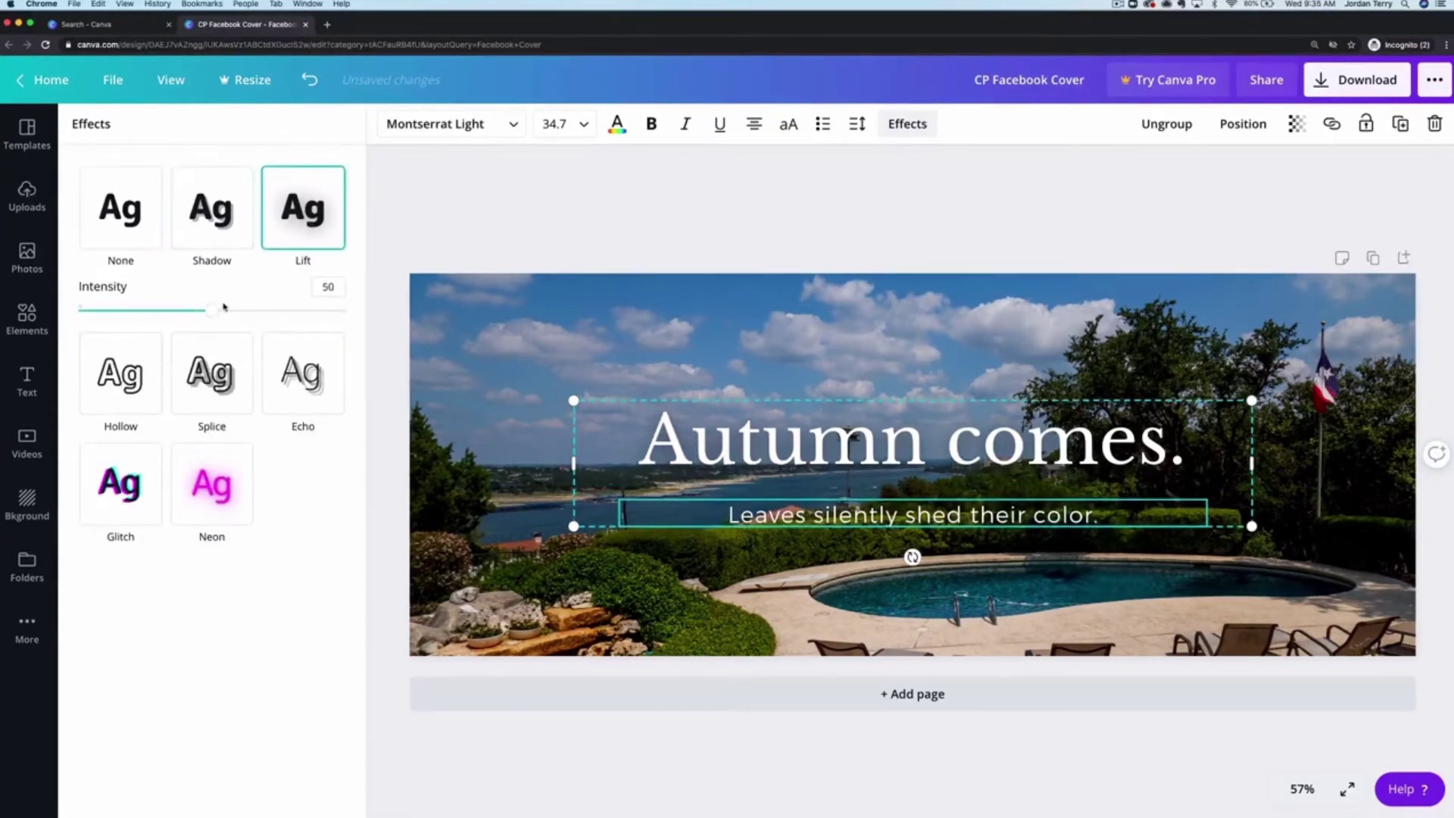
left_click_drag(212, 310, 372, 320)
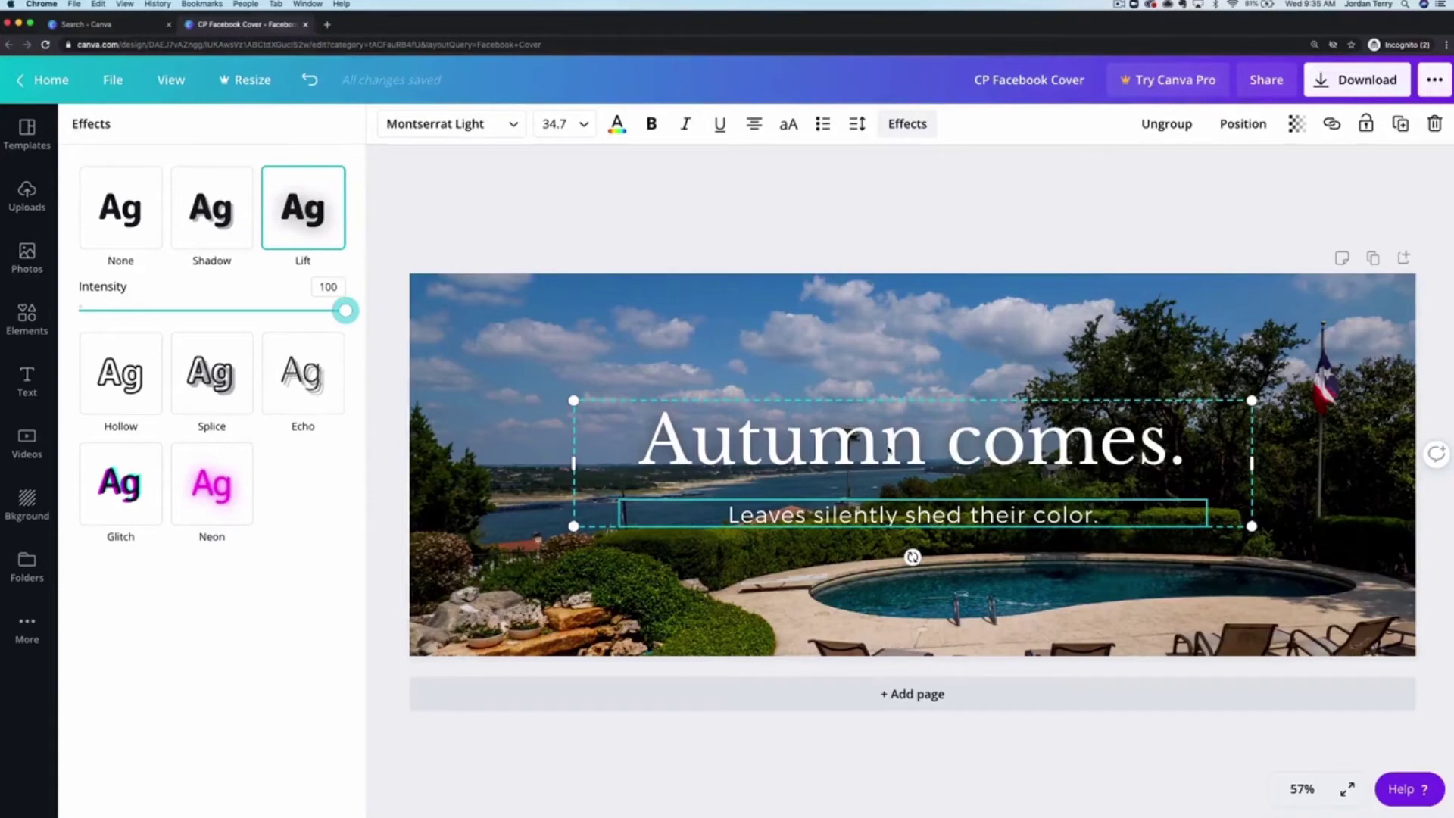
Step: Change the heading to 'Homes in Austin, Texas' and the subtitle to the company name, widening the text group
left_click(888, 448)
left_click(888, 448)
type("Homes in Austin, Texas")
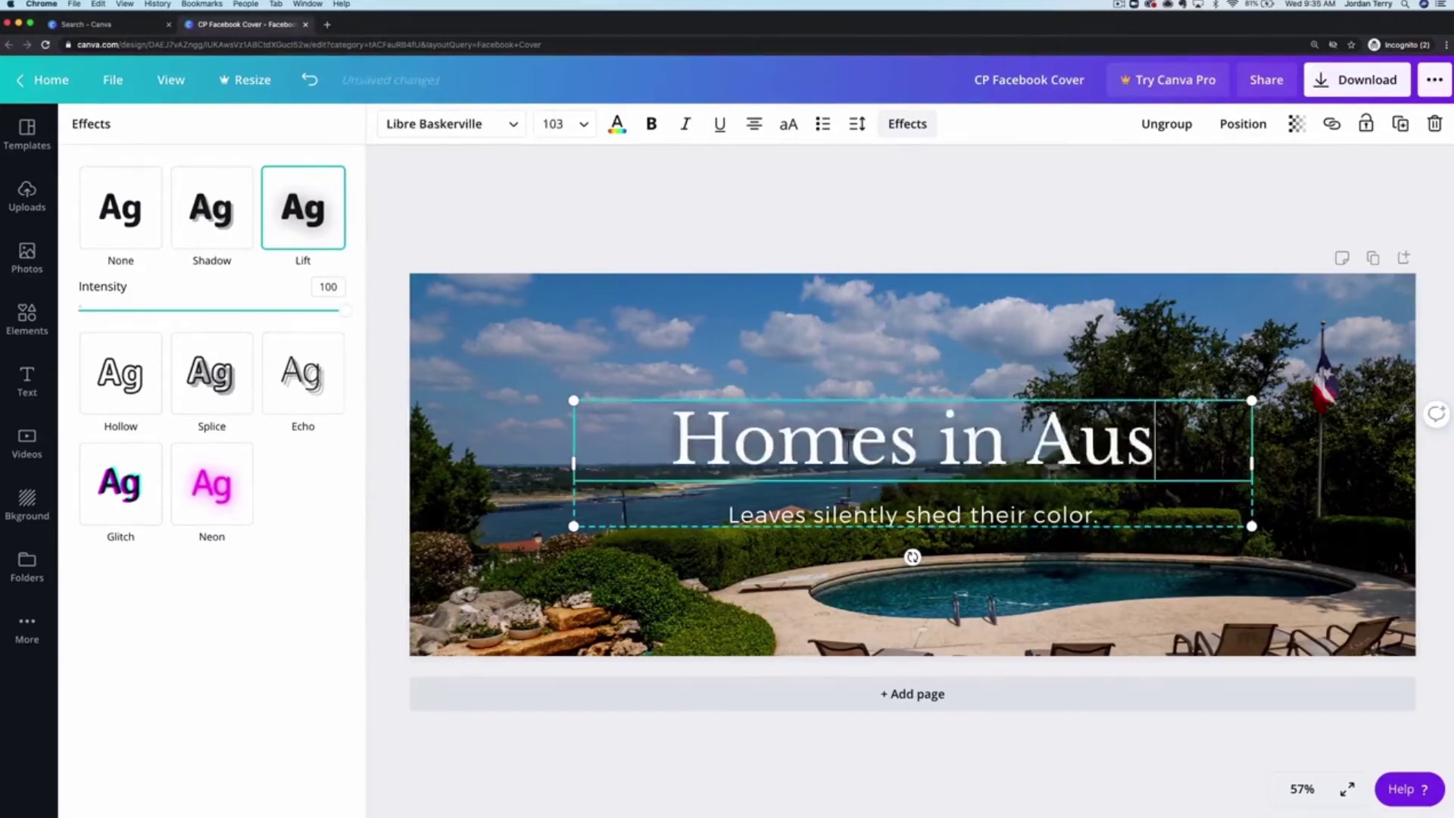
double_click(913, 548)
type("Creath Partners Real Estate")
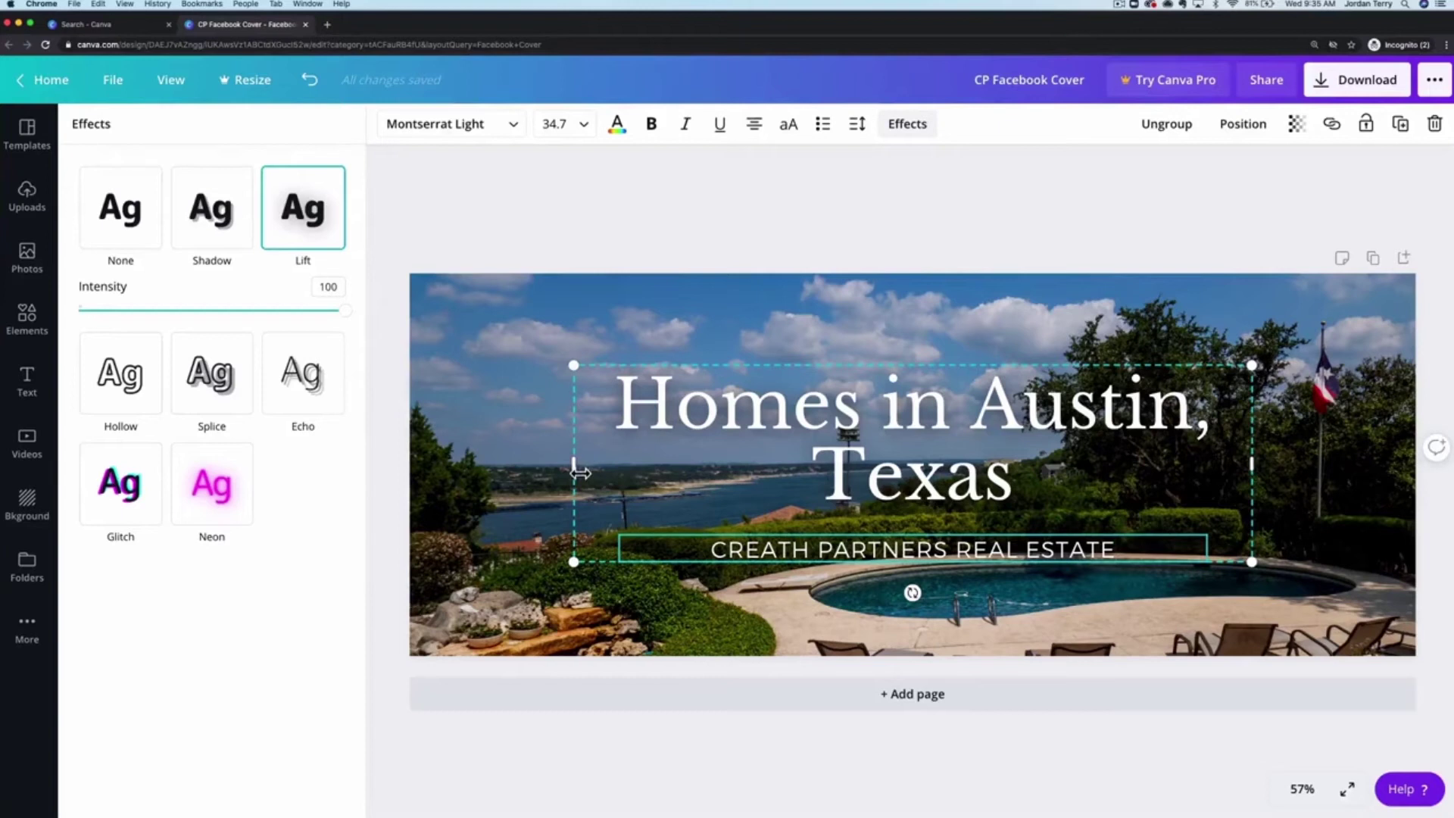
left_click_drag(576, 473, 495, 475)
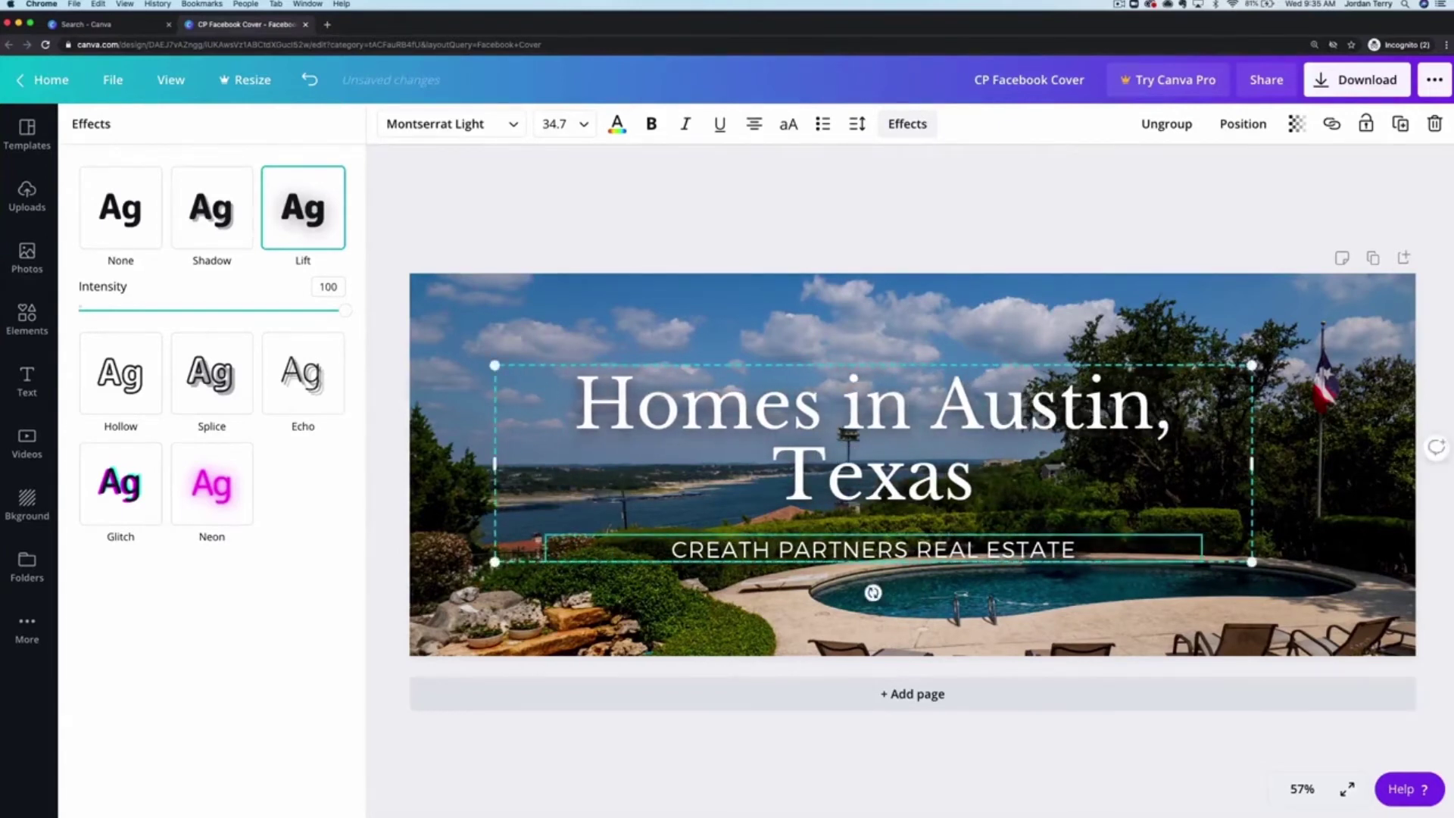
left_click_drag(1261, 470, 1342, 474)
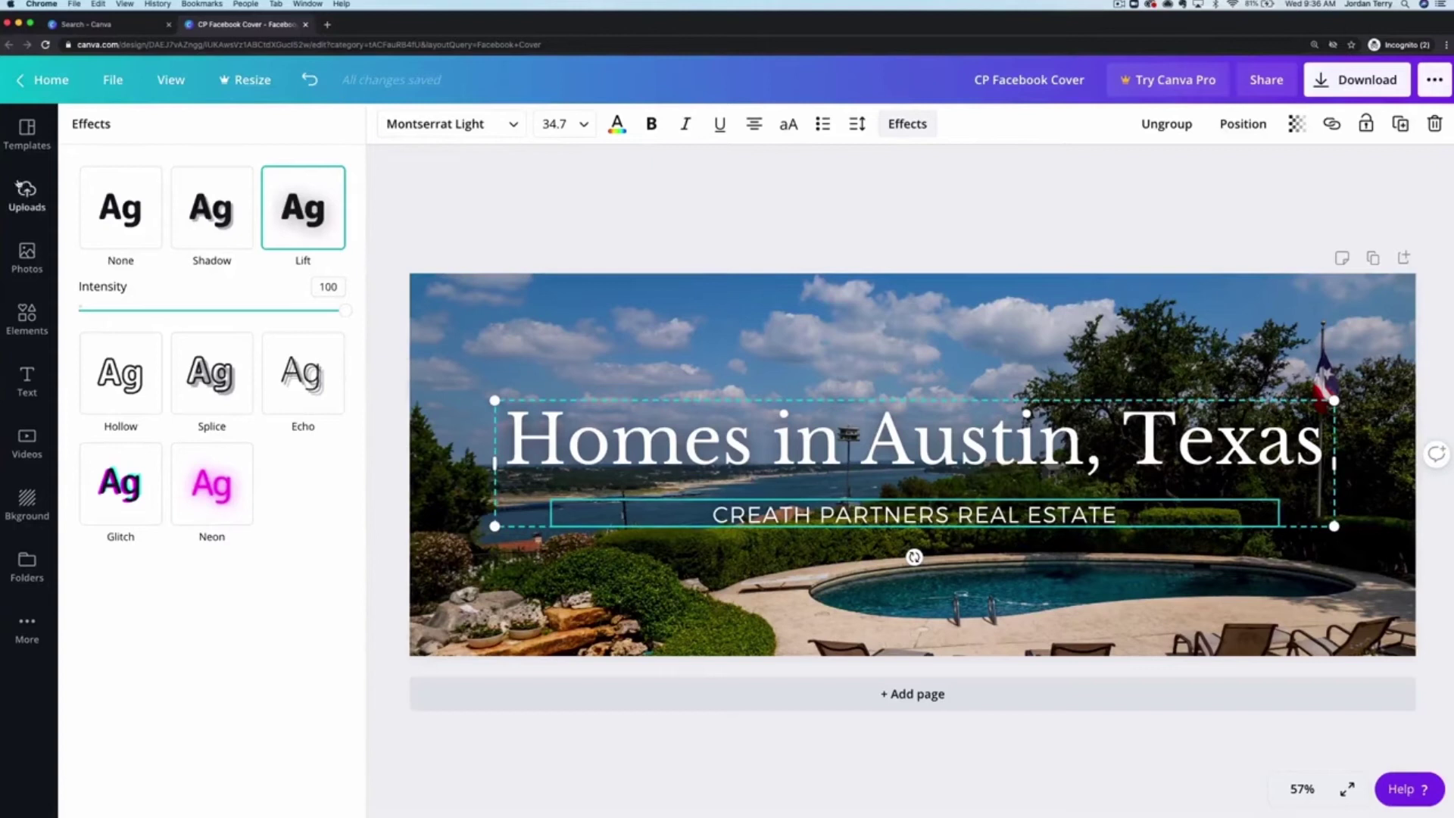
Step: Add the 'Cropped' guide image from Uploads and stretch it across the entire cover
left_click(27, 194)
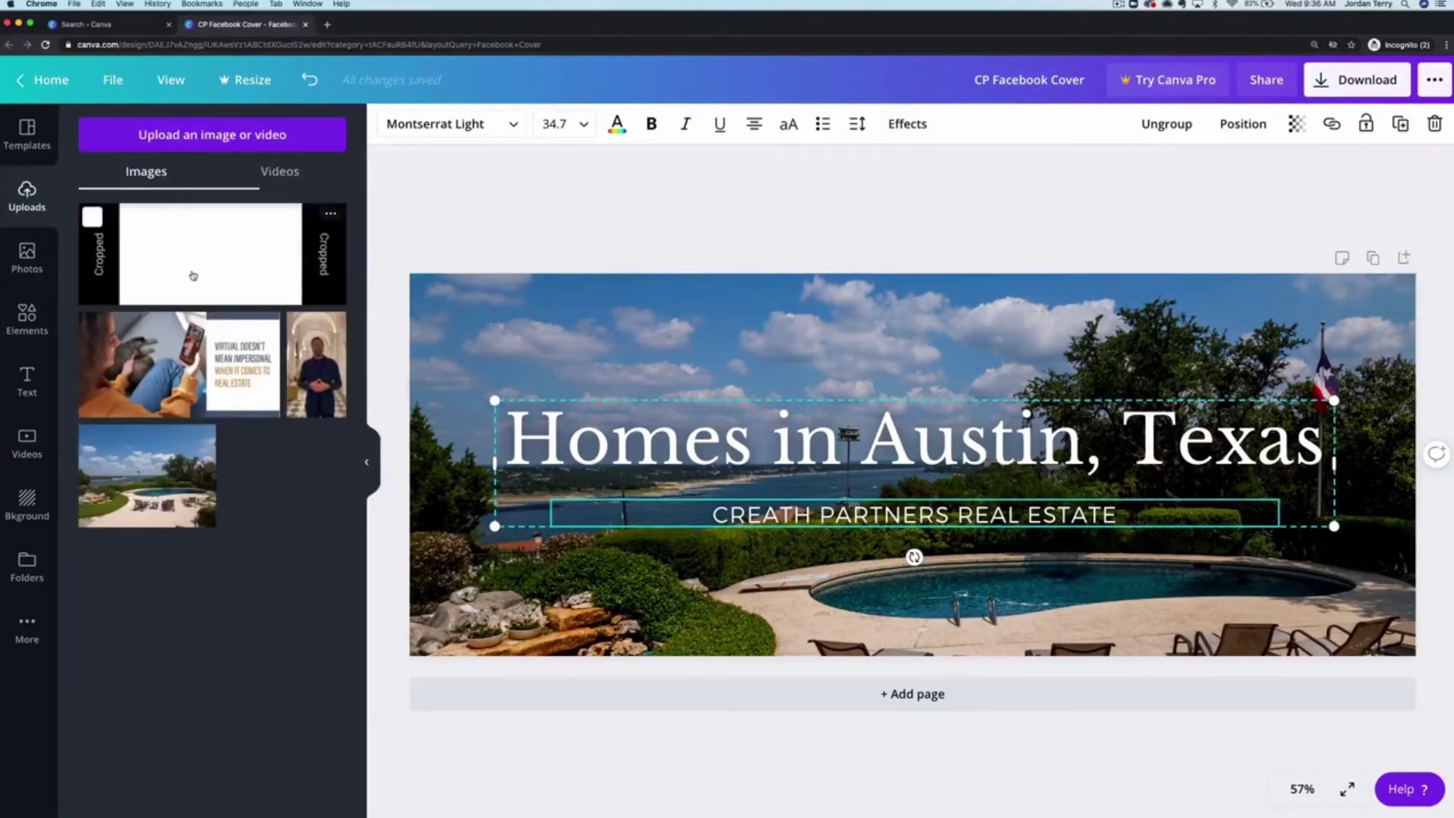
left_click(193, 275)
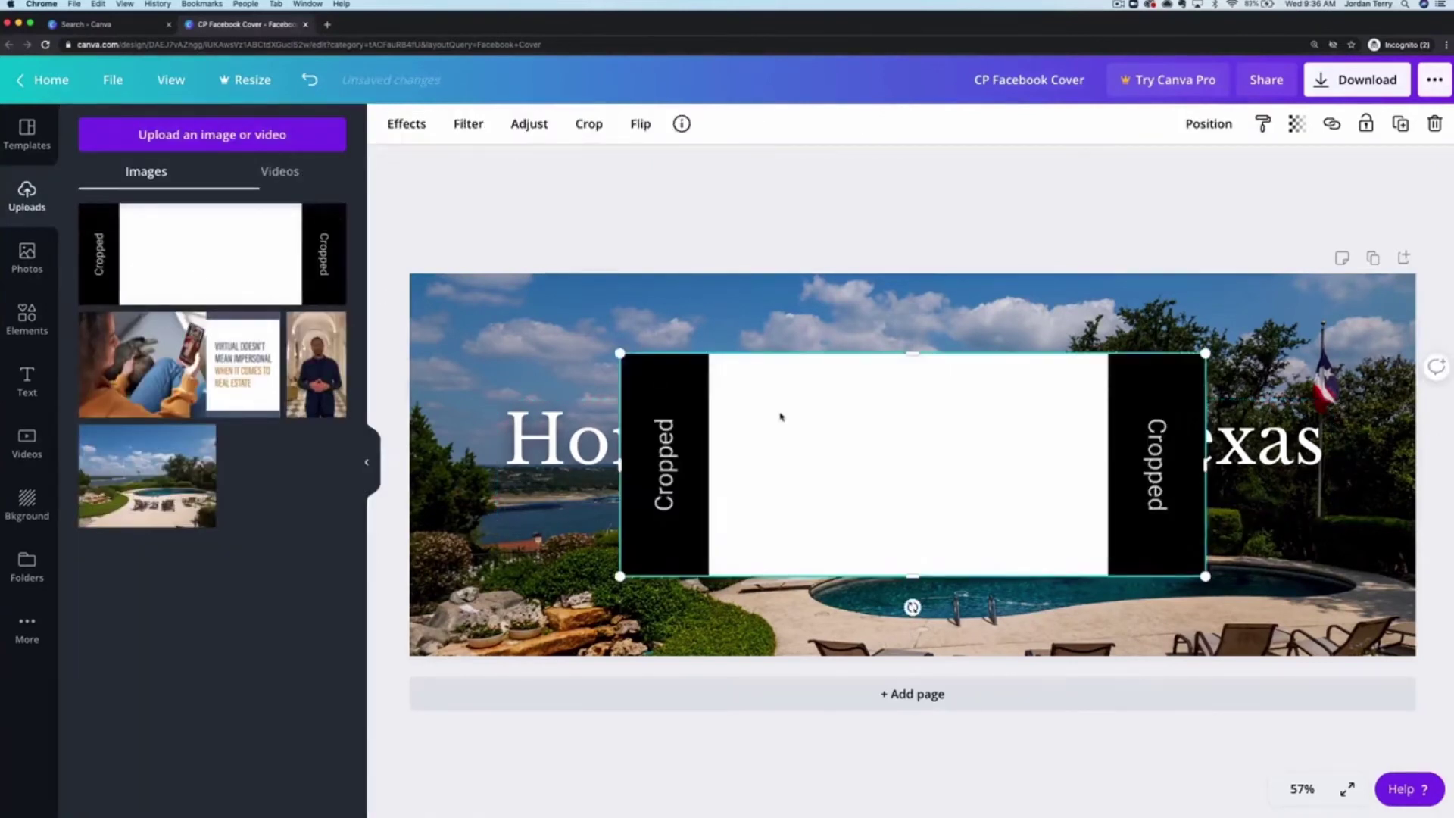
left_click_drag(781, 416, 573, 337)
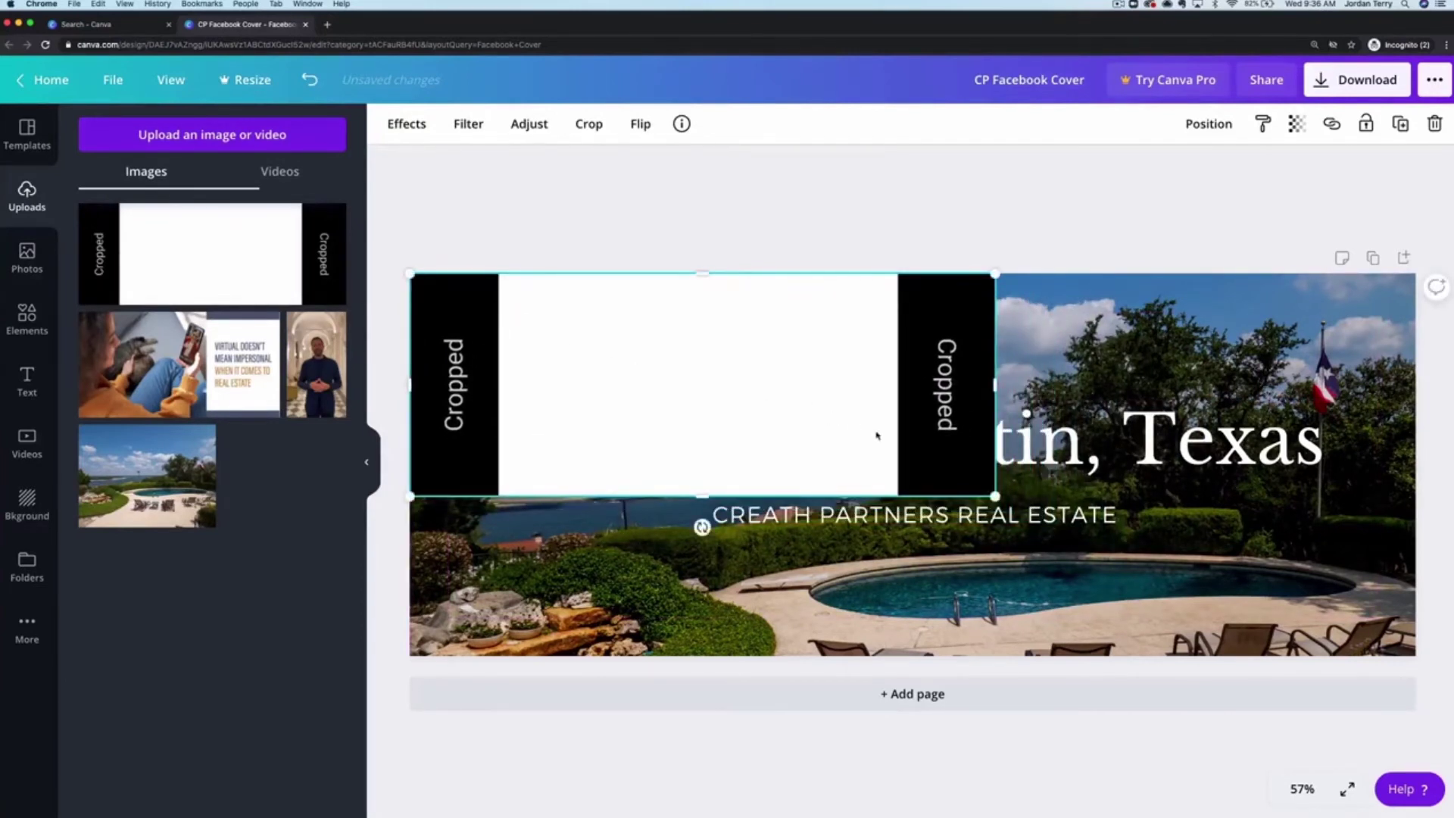
left_click_drag(995, 496, 1431, 622)
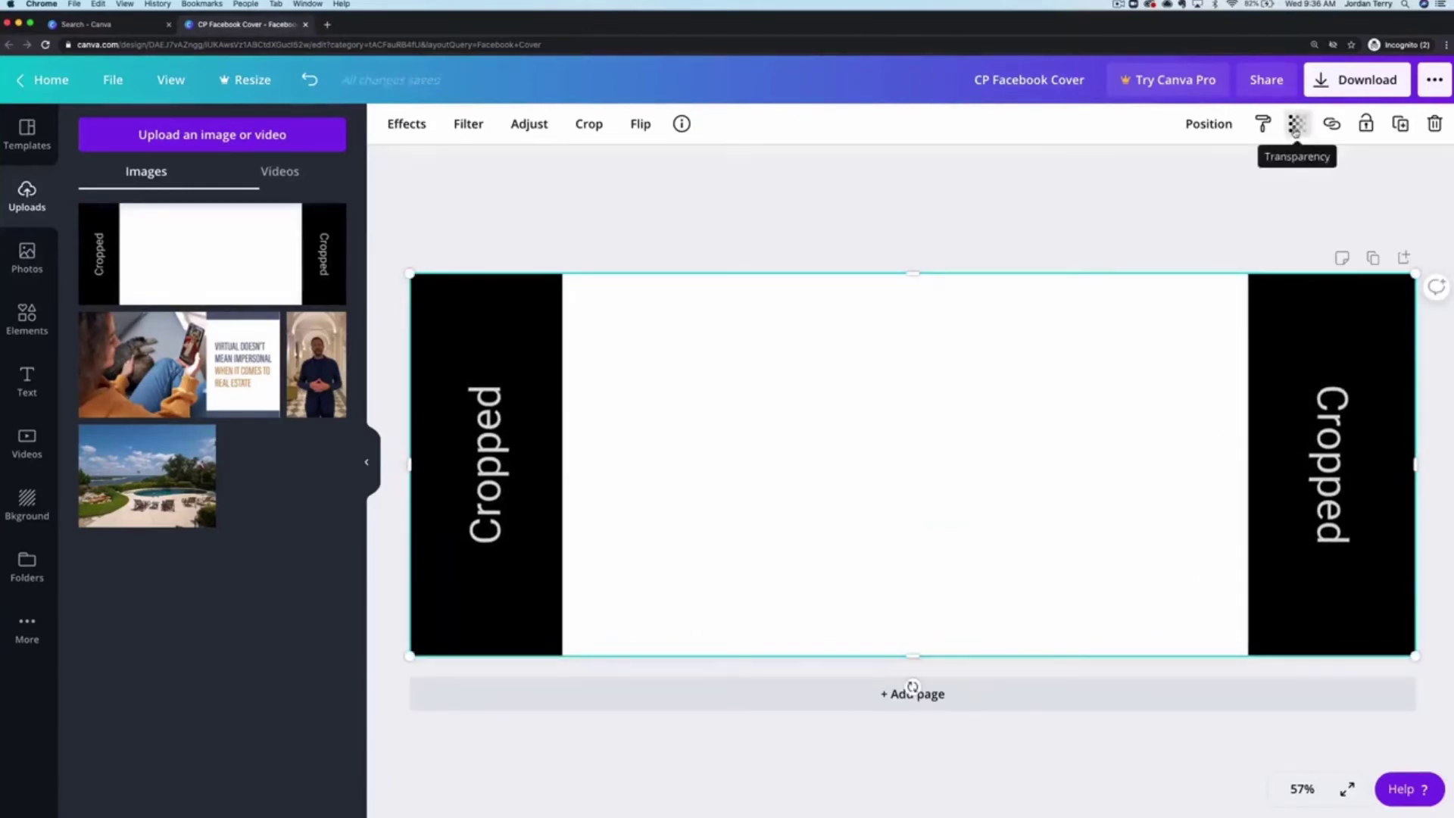
Step: Set the guide image's transparency to about 58 and move it lower on the cover
left_click(1295, 127)
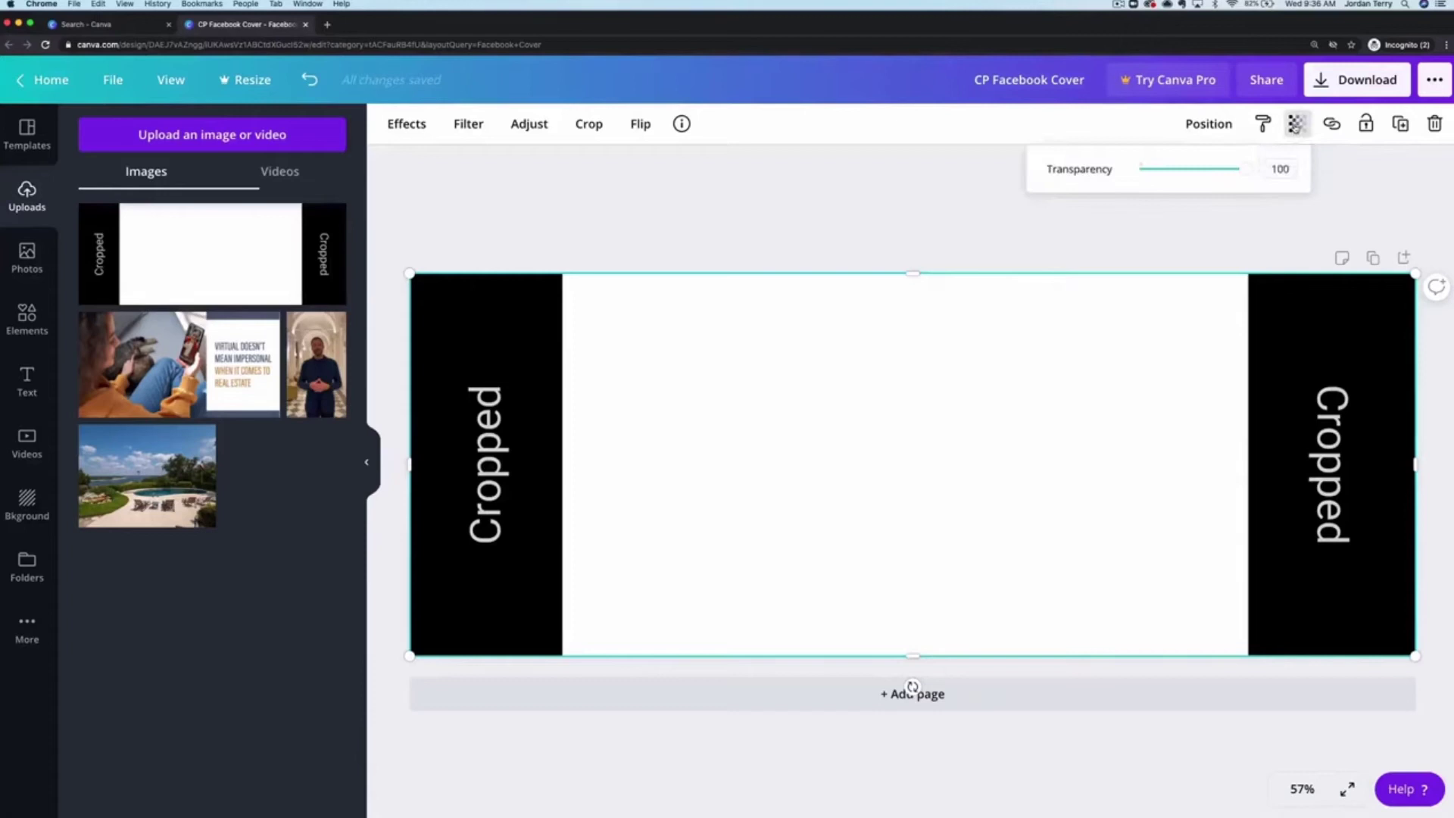
left_click_drag(1243, 170, 1201, 174)
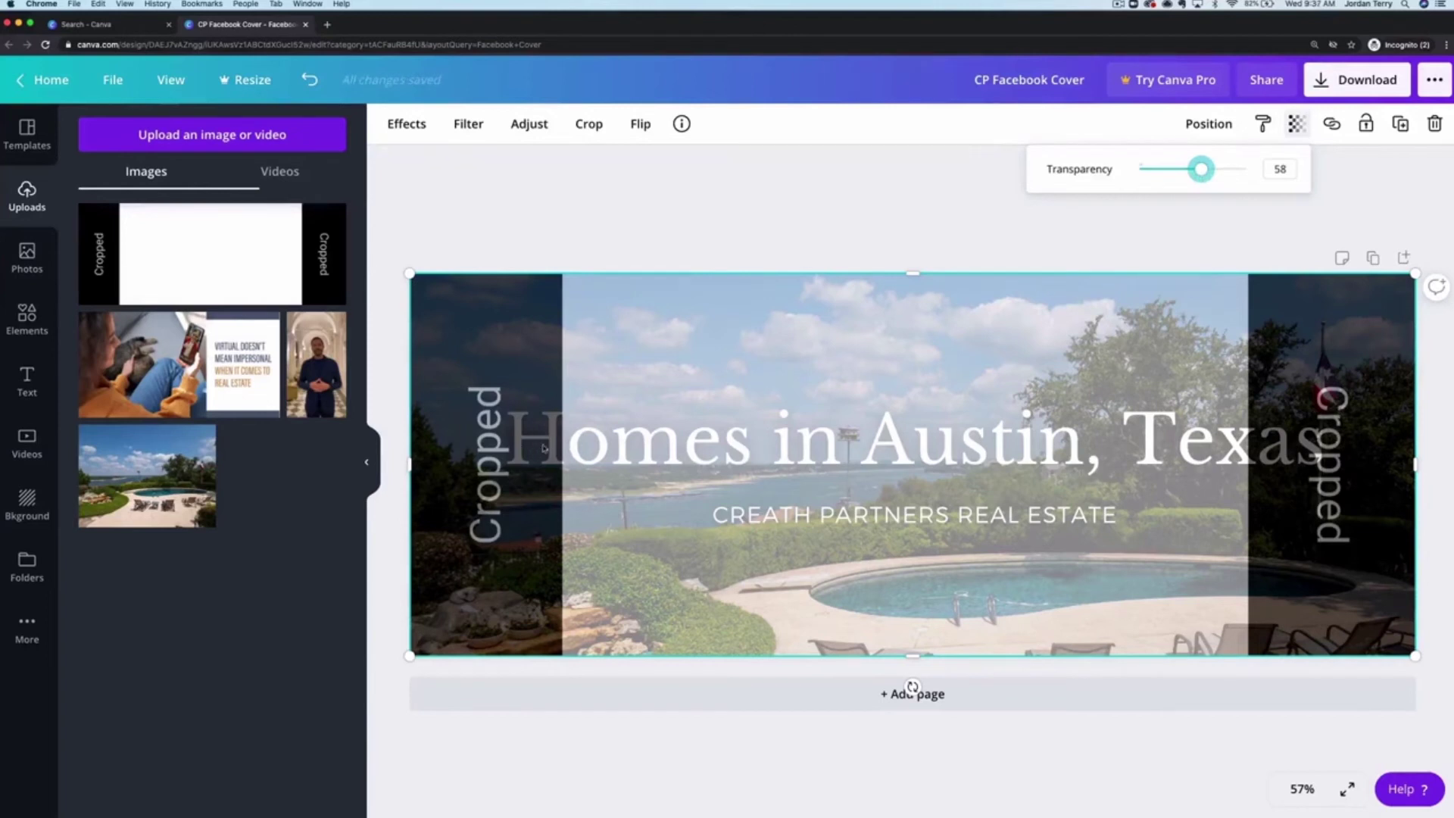
left_click_drag(891, 352, 894, 544)
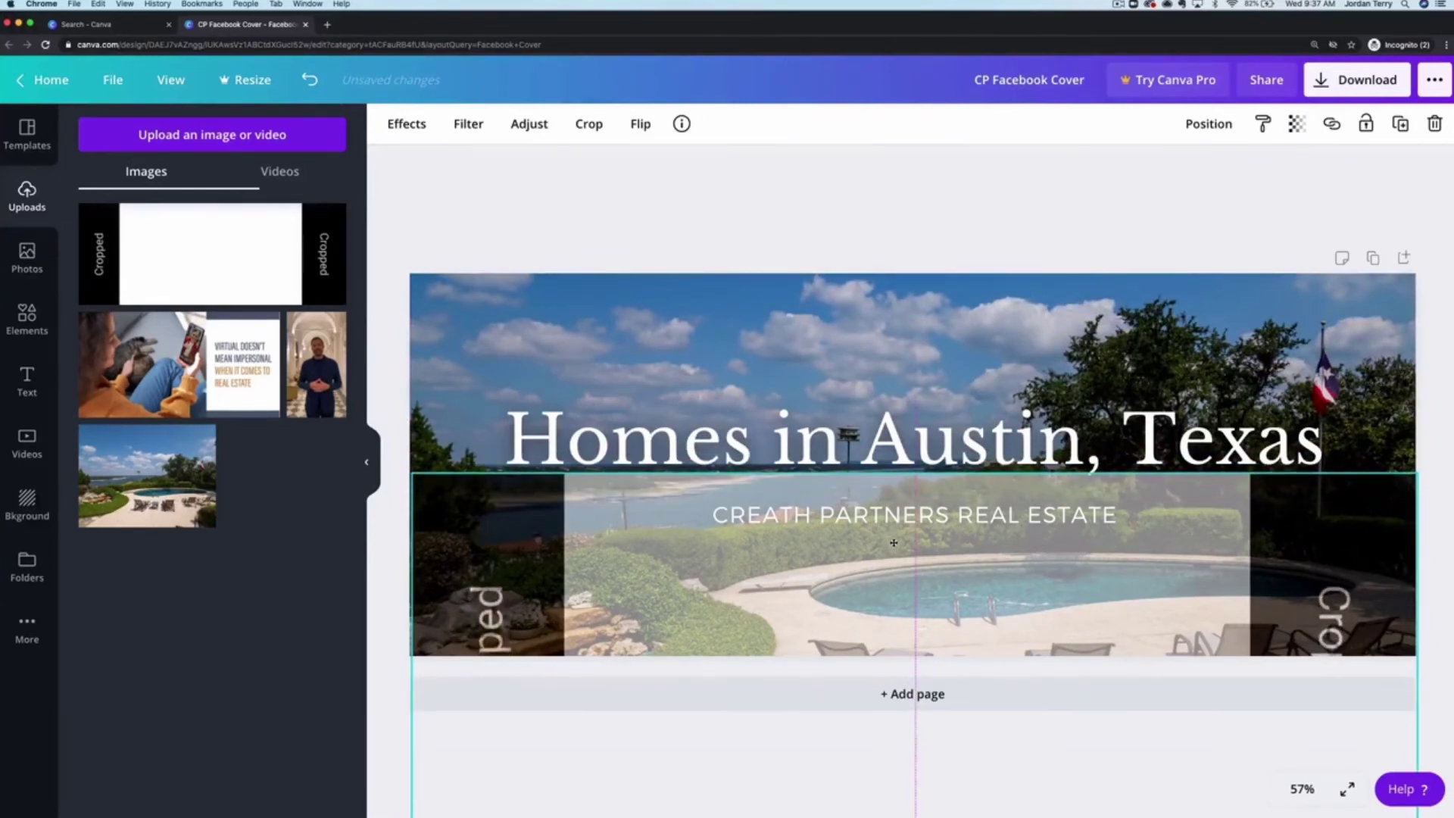
Step: Narrow the title text box from both sides so 'Texas' wraps onto a second line
left_click(913, 518)
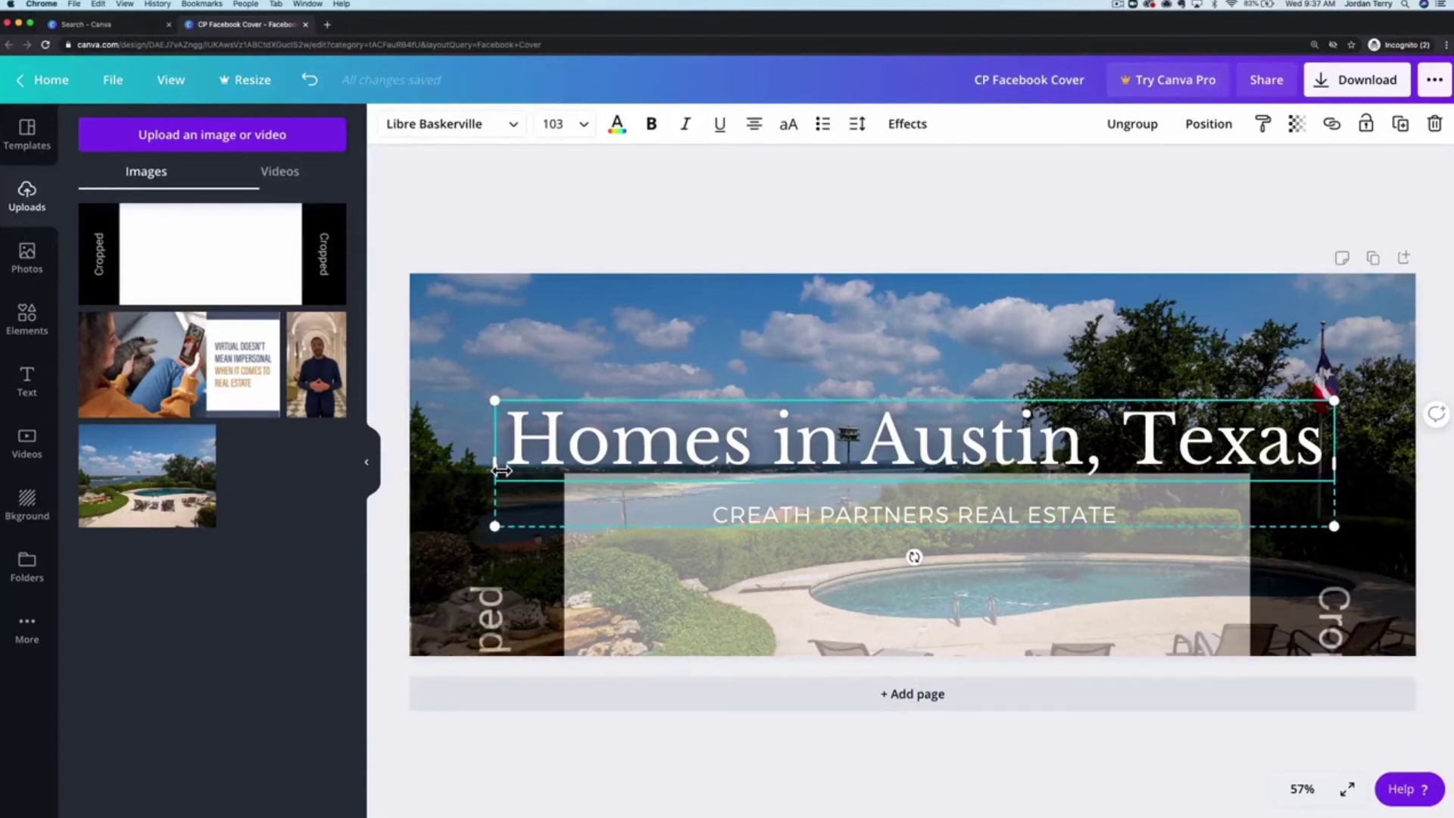
left_click_drag(500, 470, 564, 469)
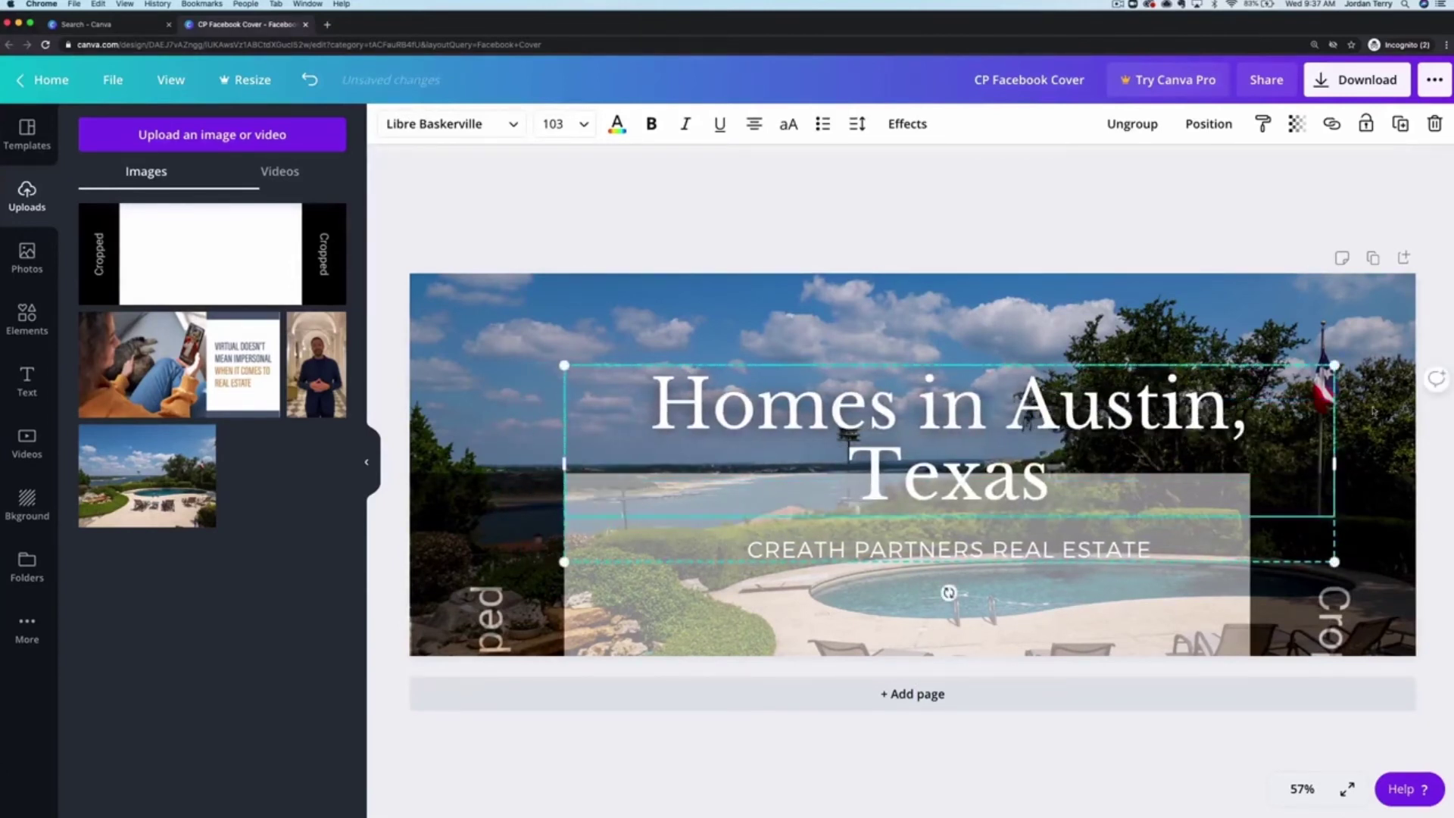
left_click_drag(1331, 467, 1256, 475)
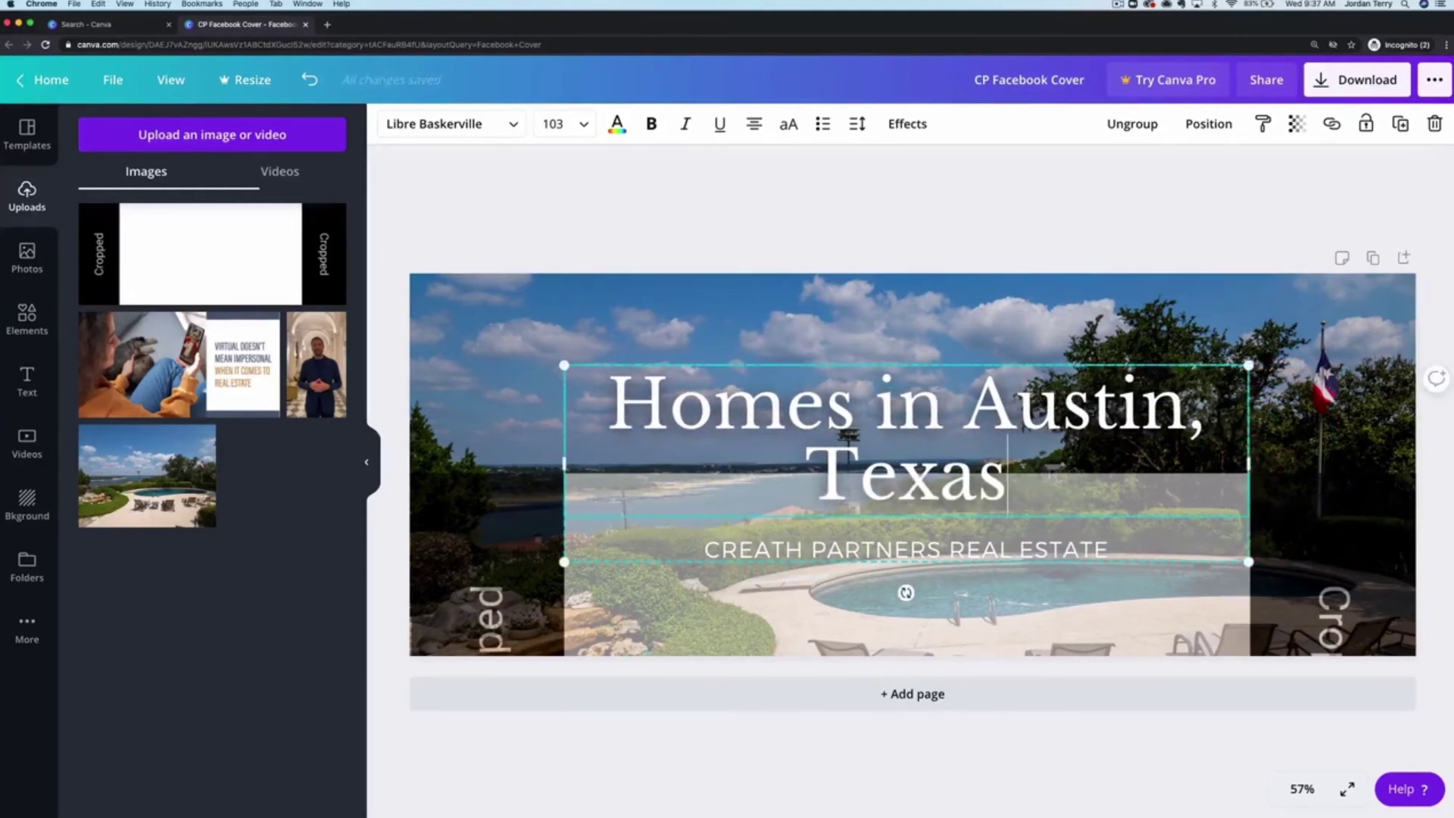
left_click_drag(860, 473, 607, 405)
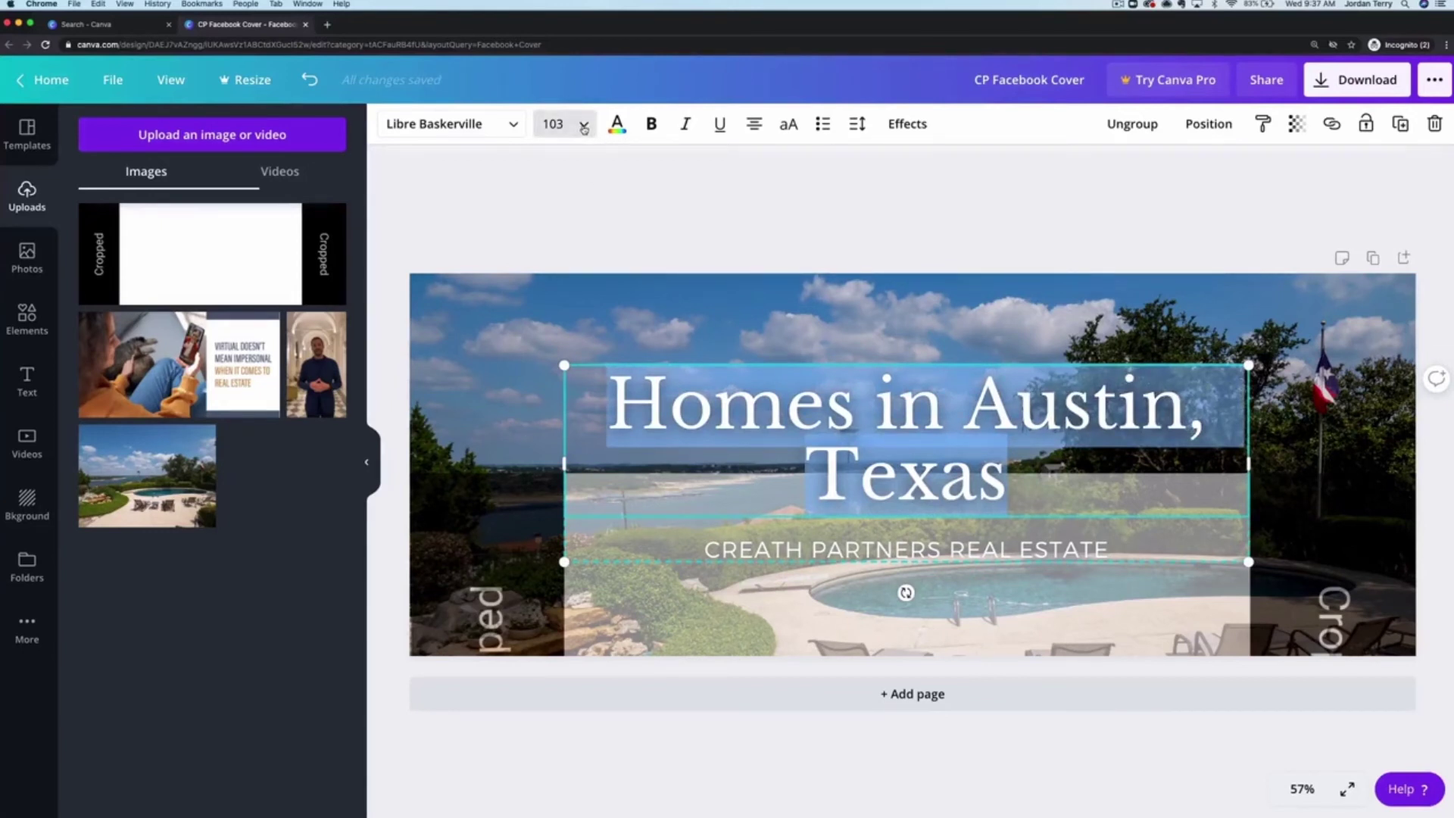
Step: Reduce the heading font size to 90, then to 85
left_click(583, 126)
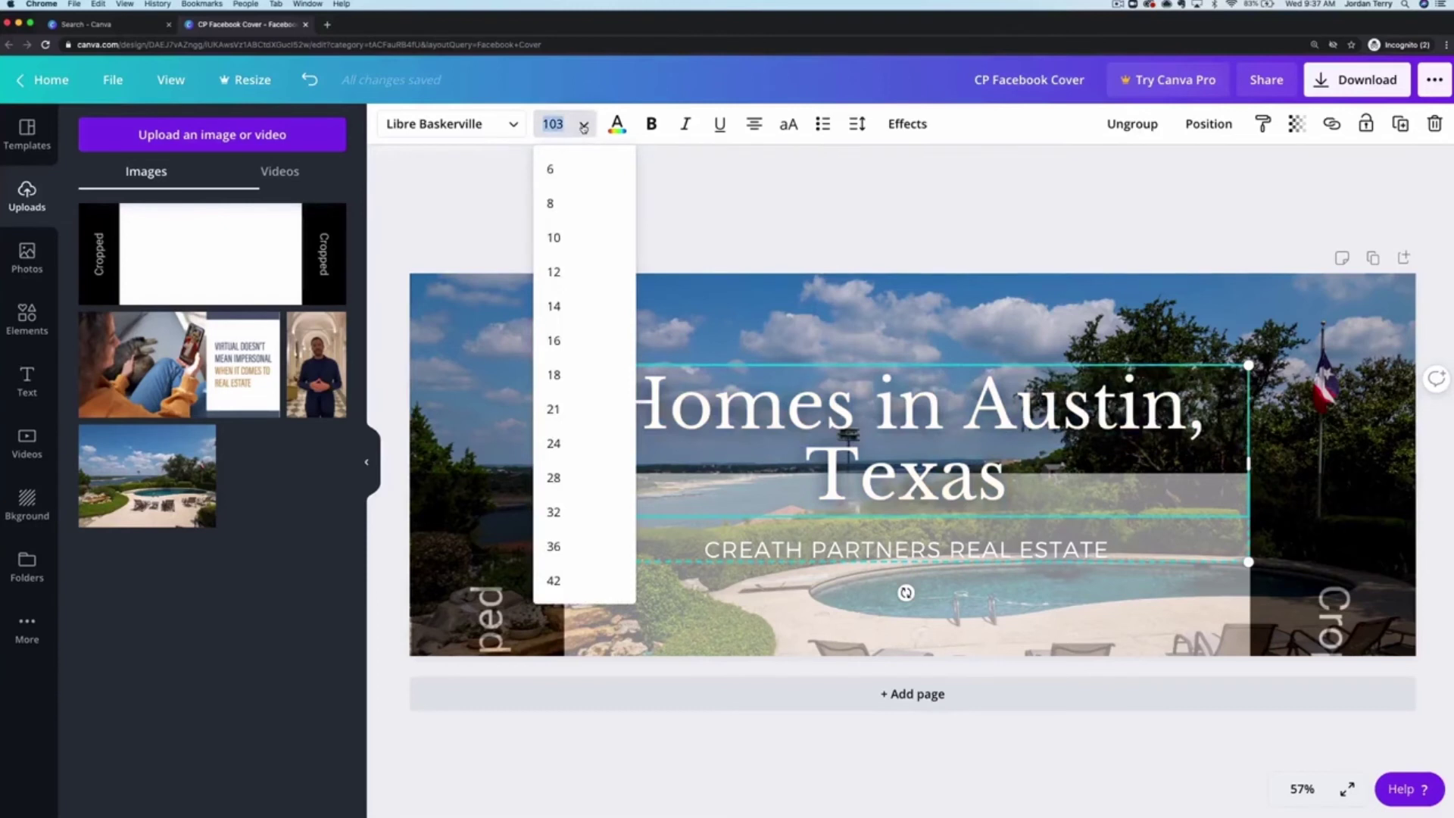
type("90")
key("Return")
left_click(565, 123)
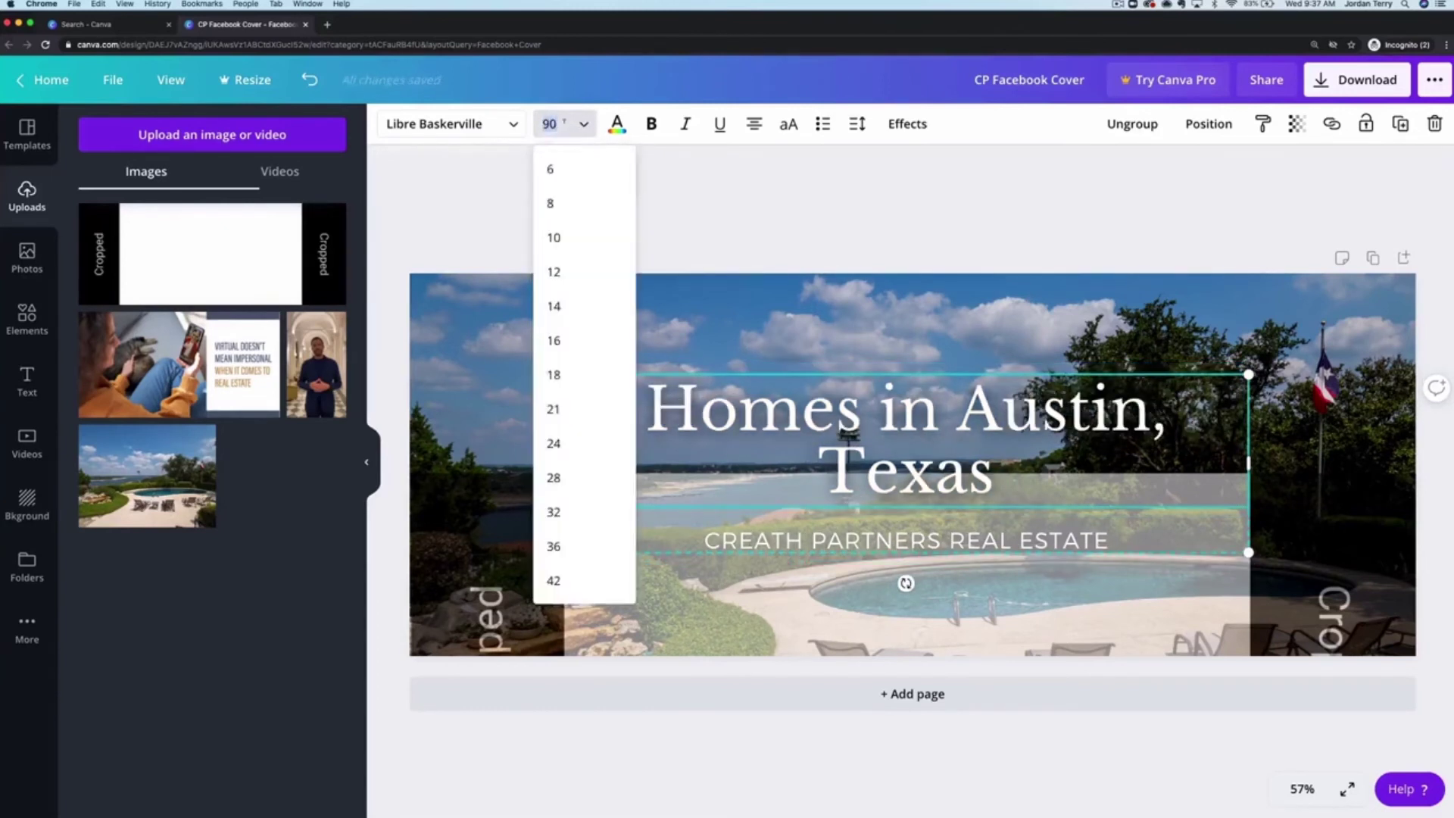
type("85")
key("Return")
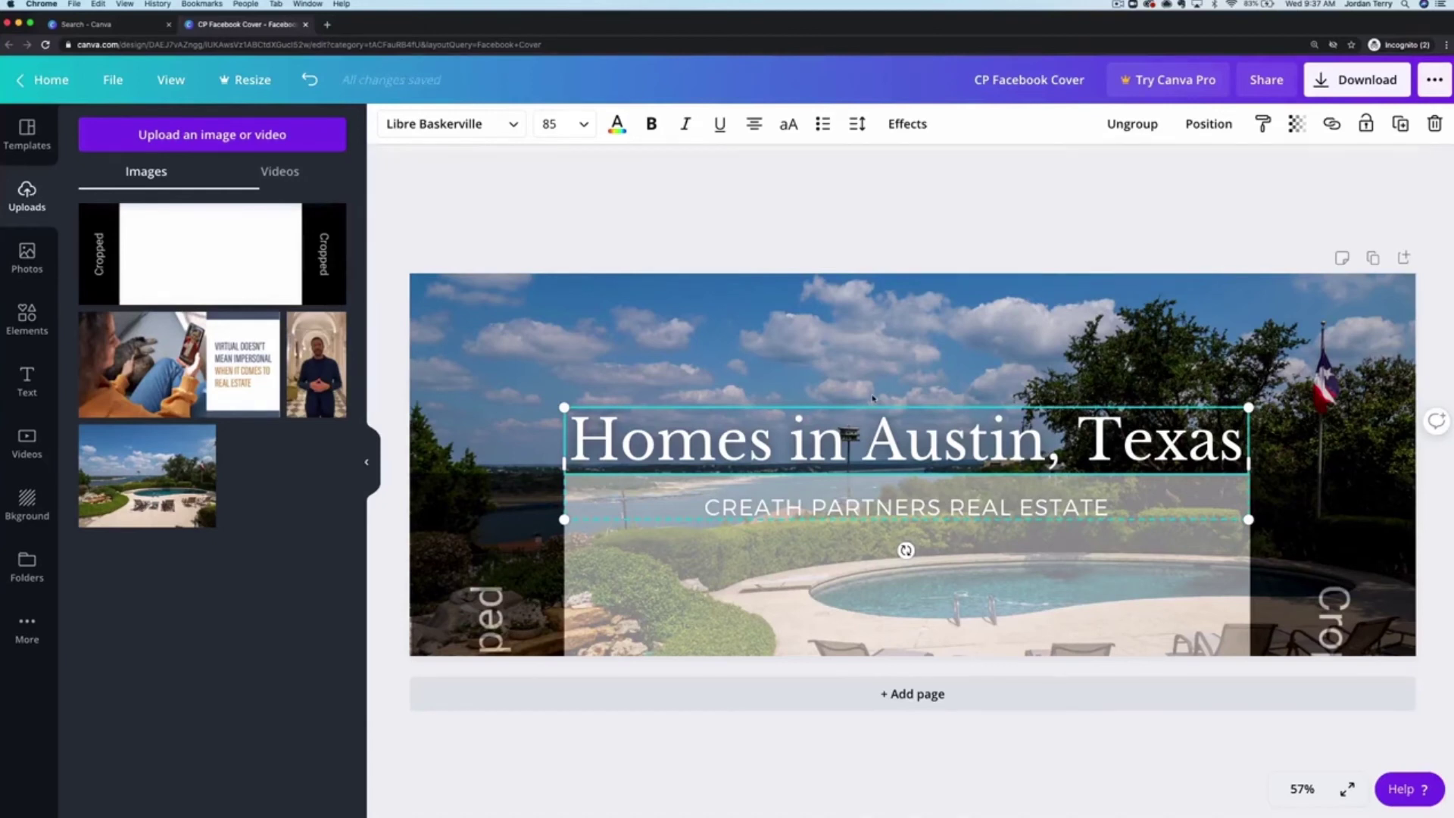
Step: Centre the text group on the cover and move the guide overlay back up to the canvas edges
left_click(933, 356)
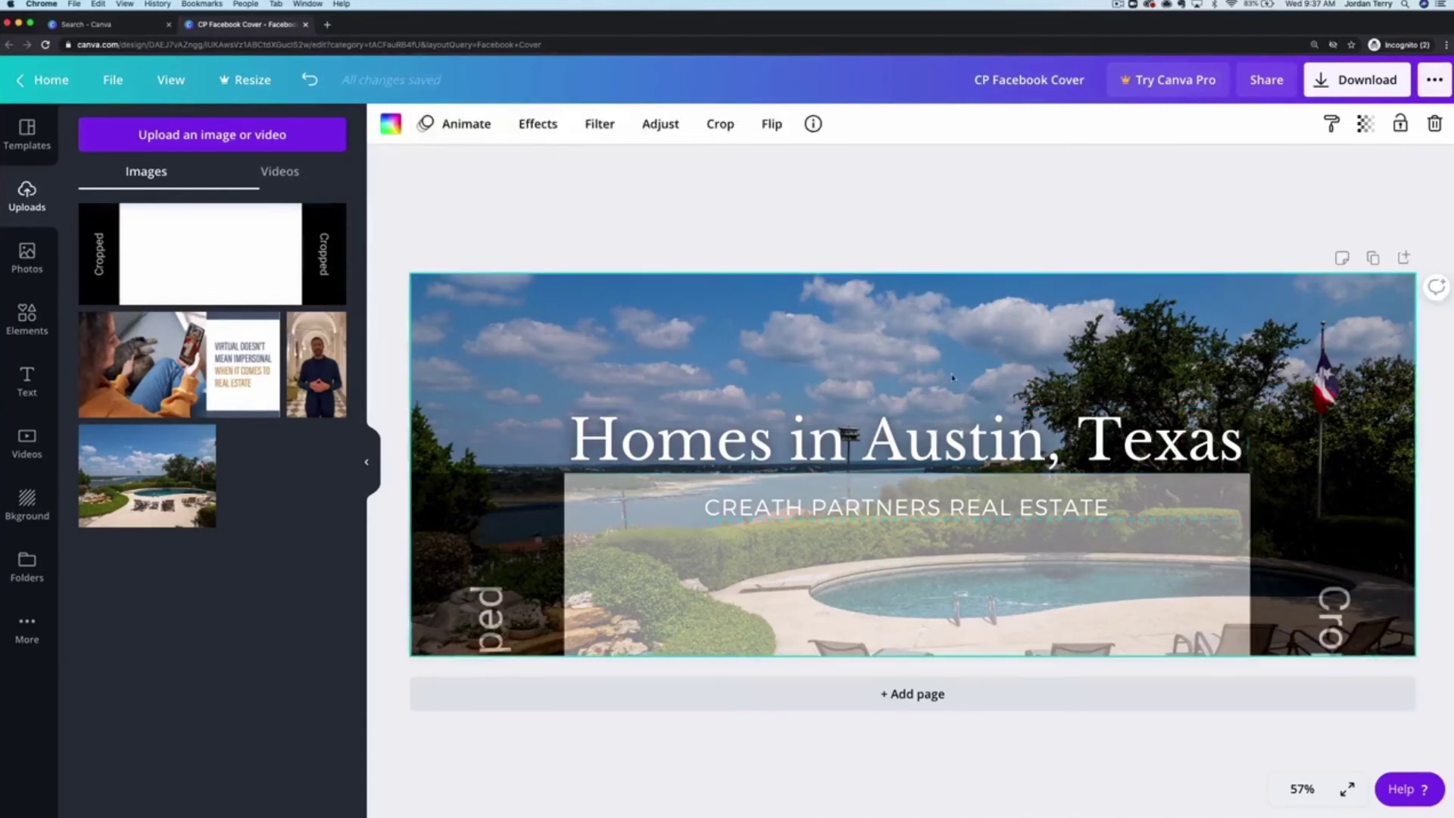
left_click(933, 433)
left_click_drag(932, 434, 937, 431)
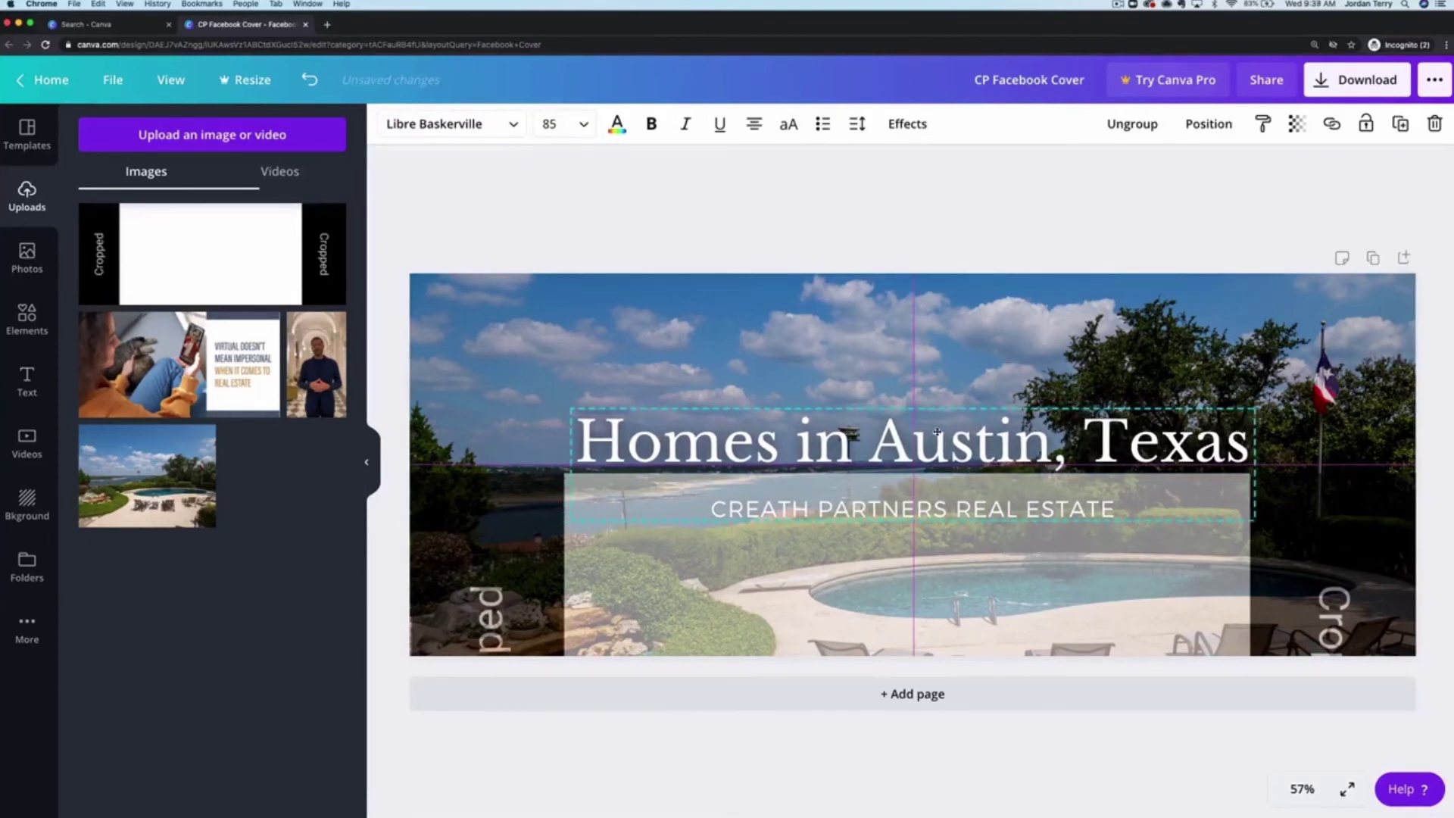
left_click_drag(937, 432, 937, 432)
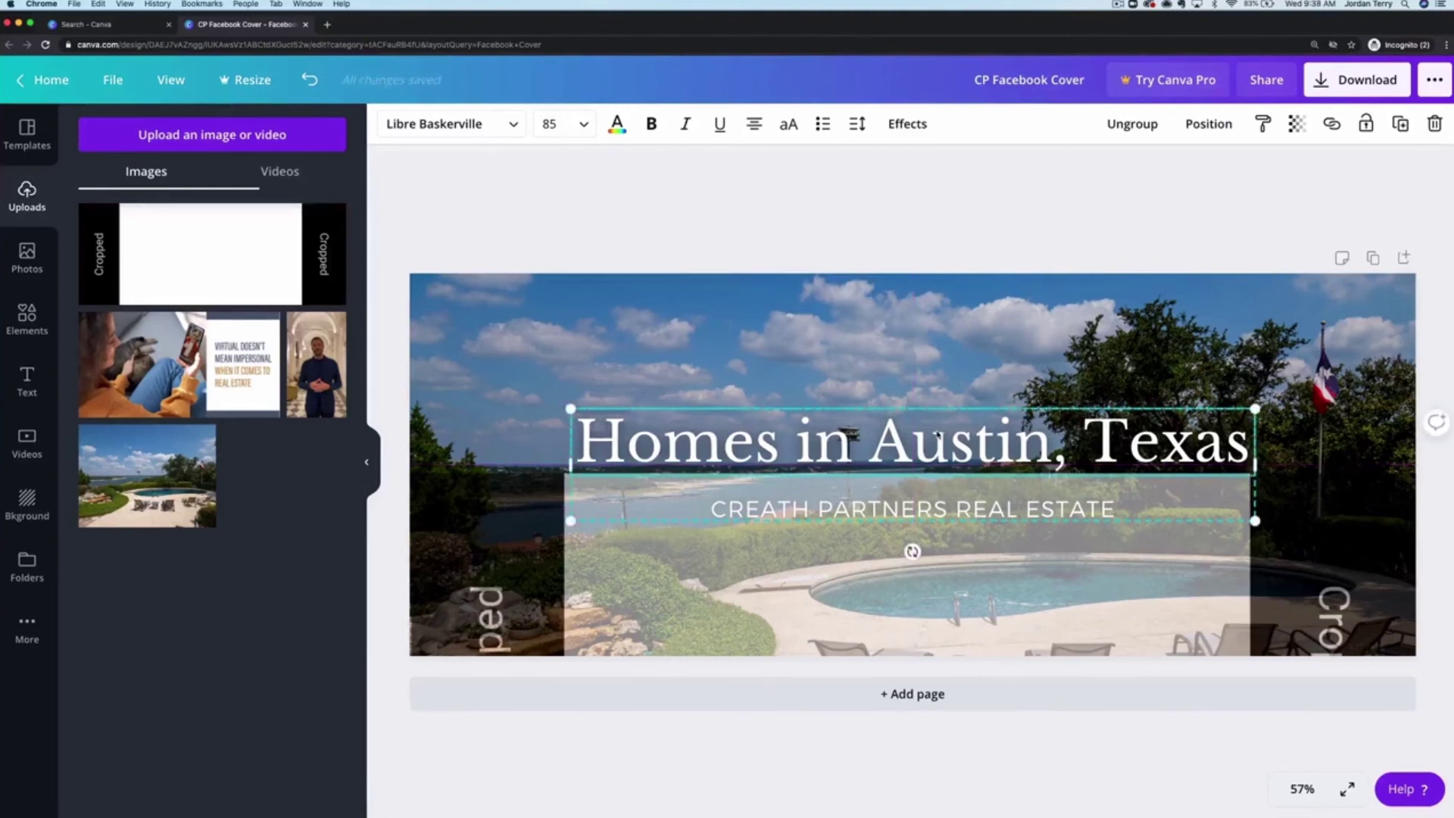
left_click_drag(1283, 554, 1285, 357)
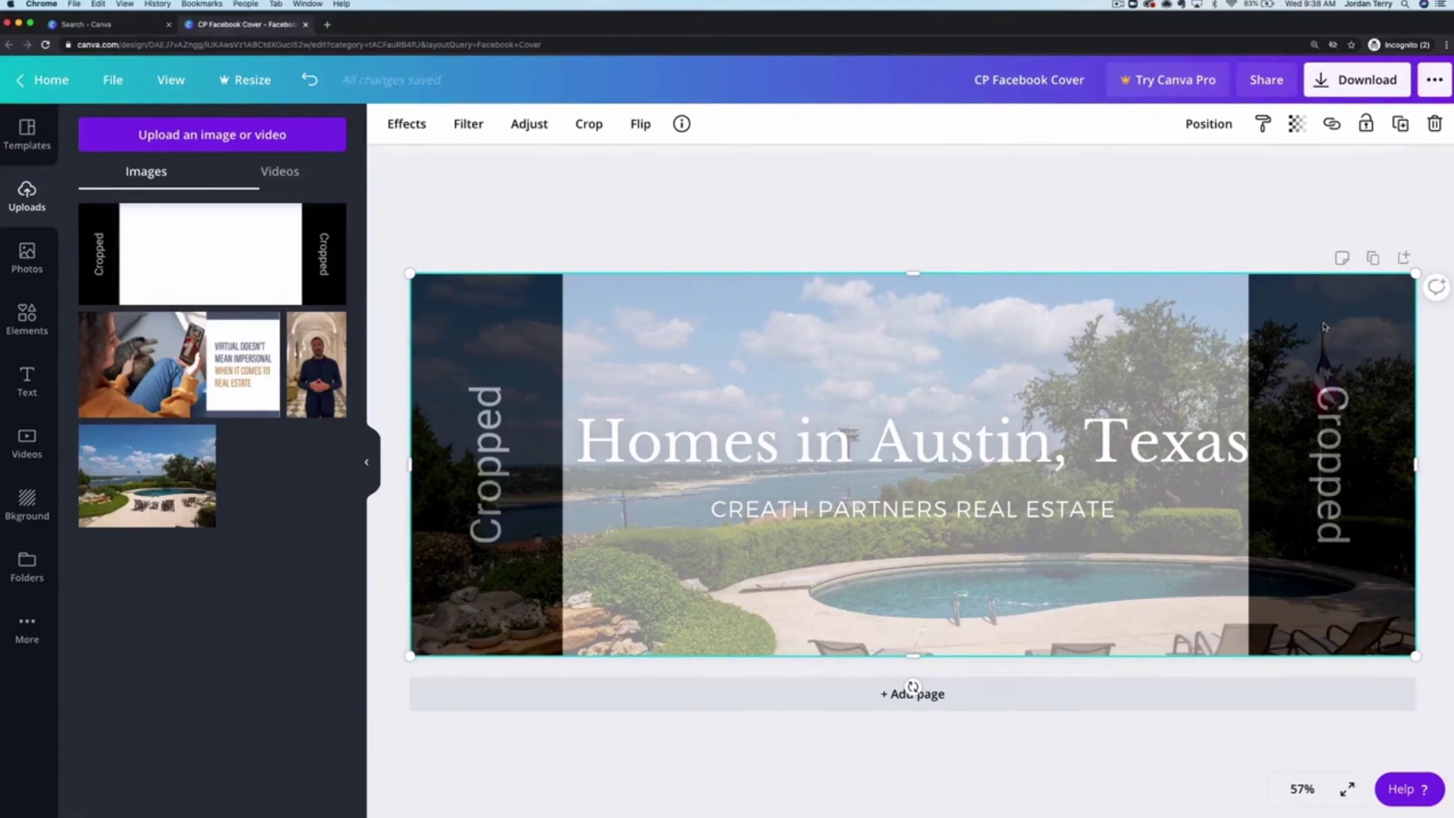
Step: Delete the semi-transparent guide overlay and download the finished cover in PNG format
key("Delete")
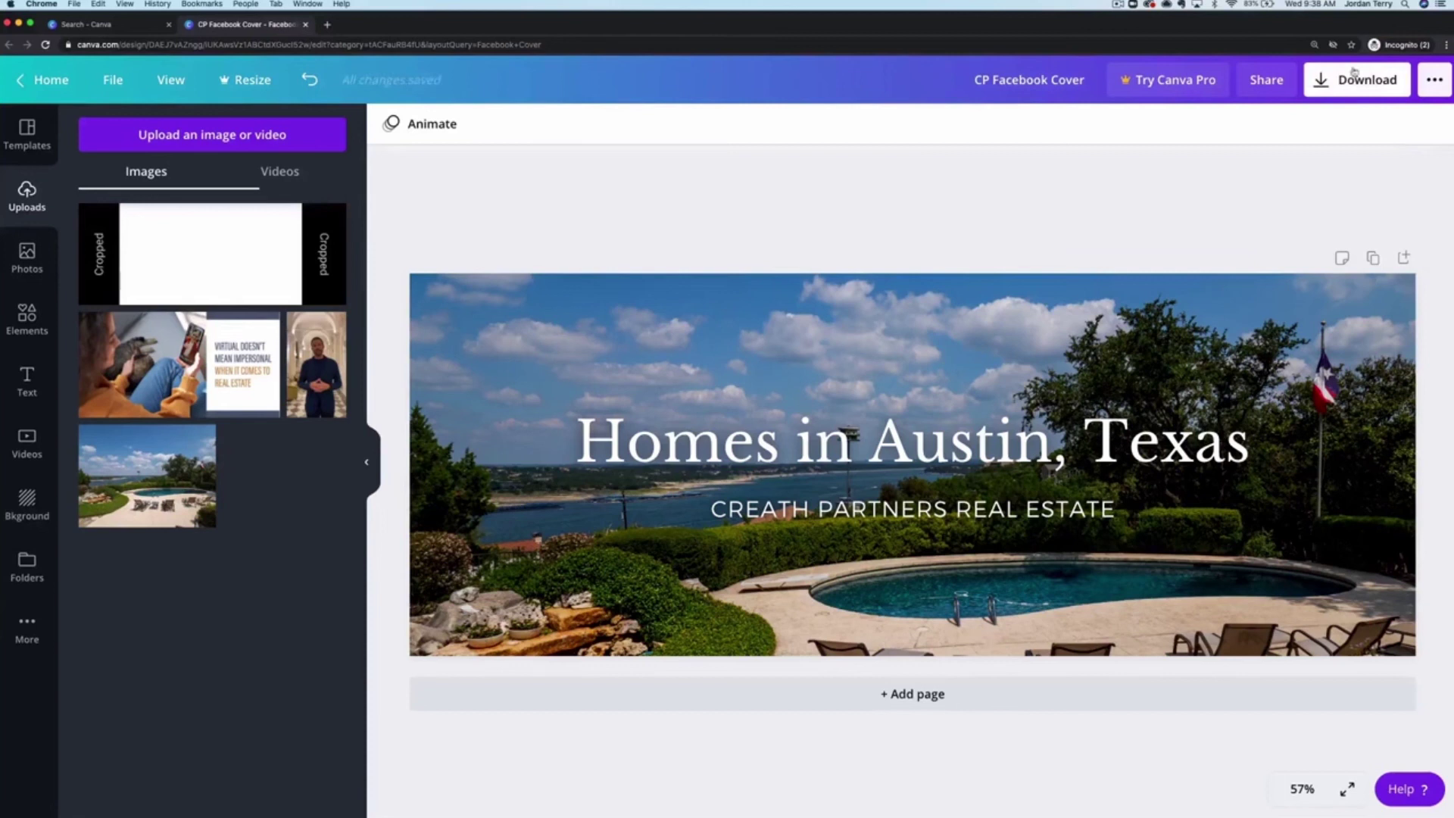
left_click(1334, 87)
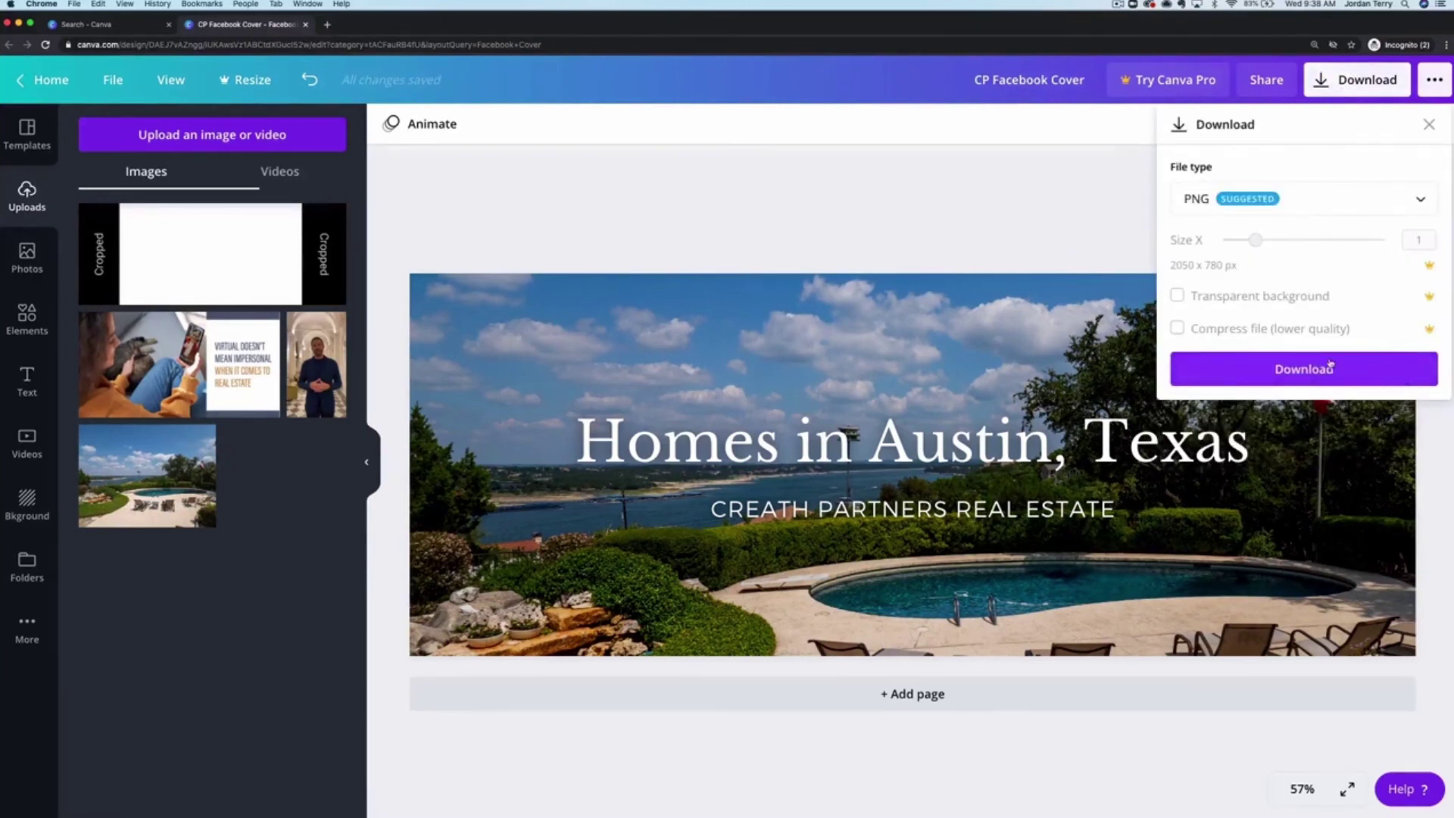
left_click(1370, 88)
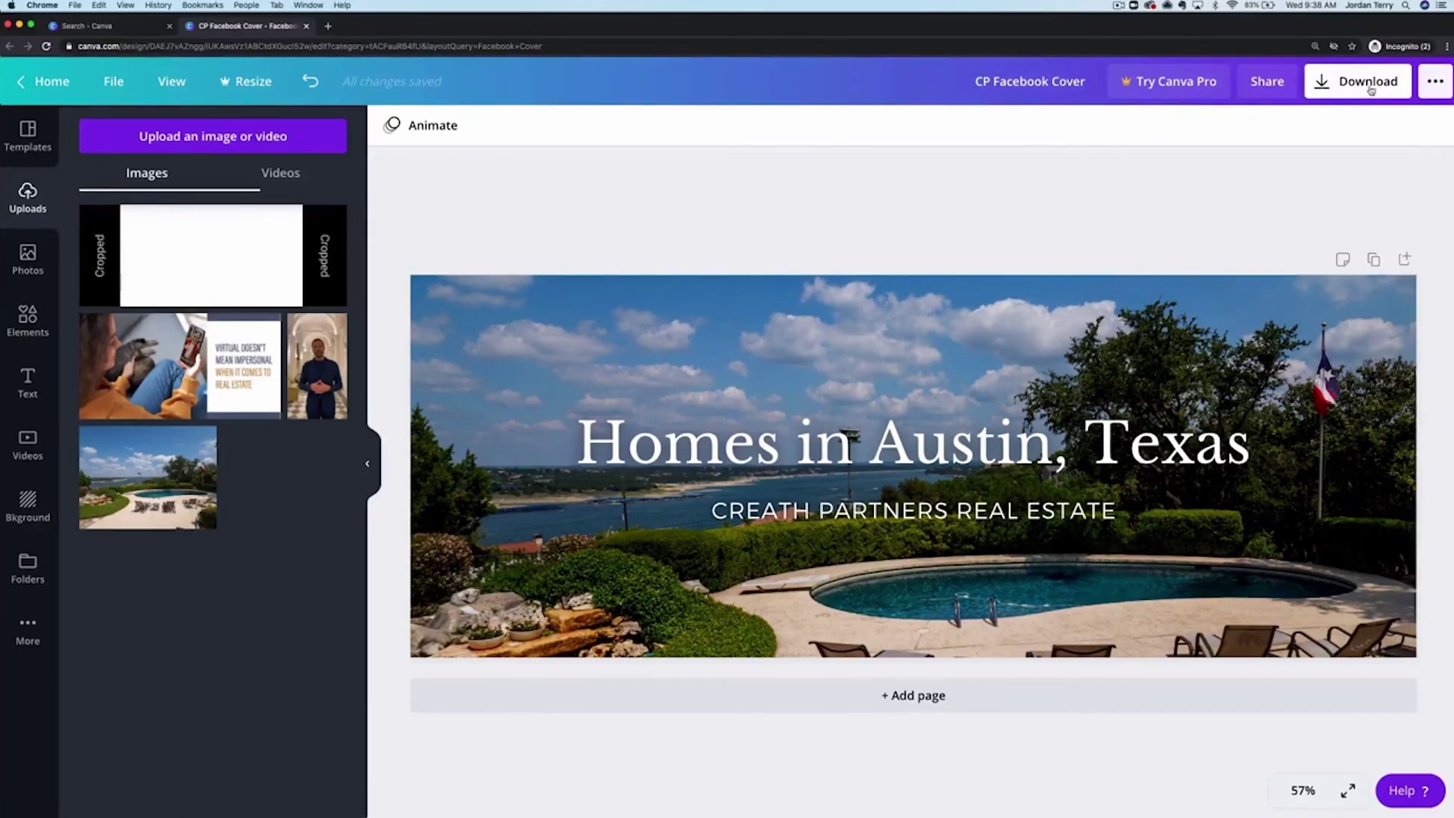